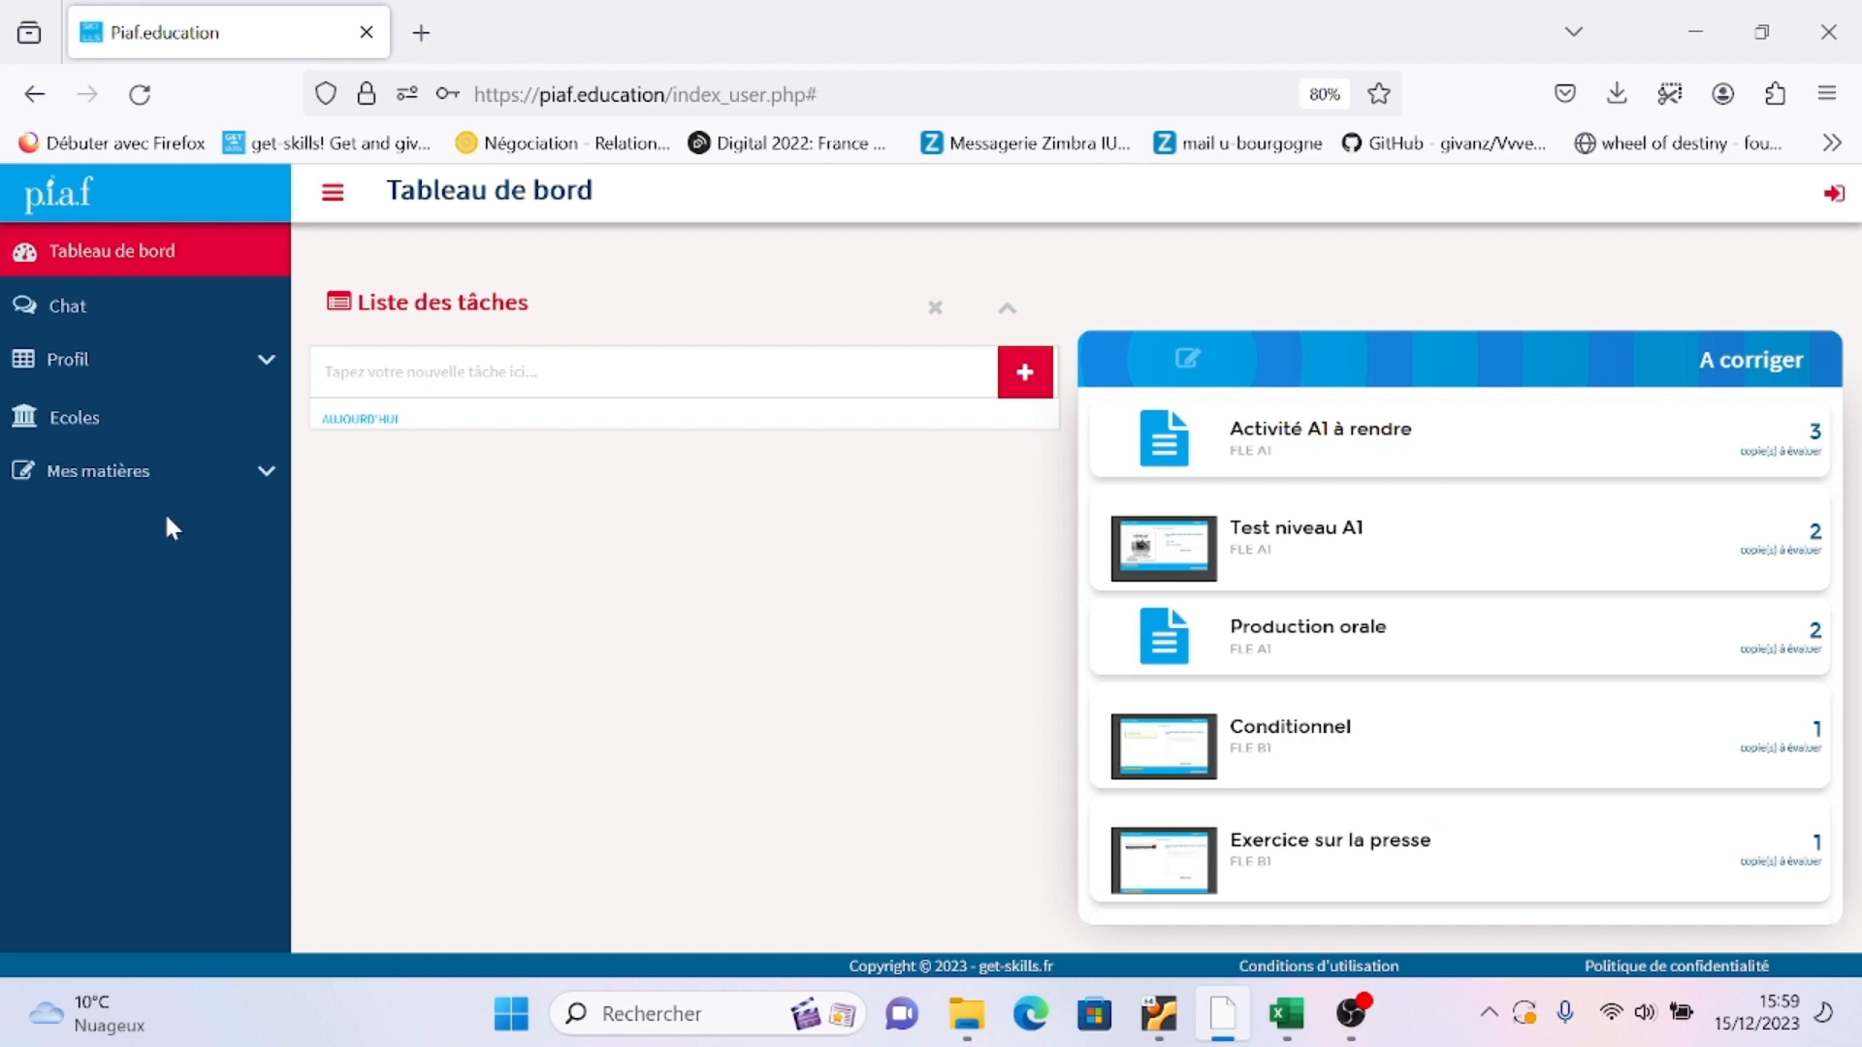
Open the Drive of the FLE A1 subject and look over its documents
left_click(107, 489)
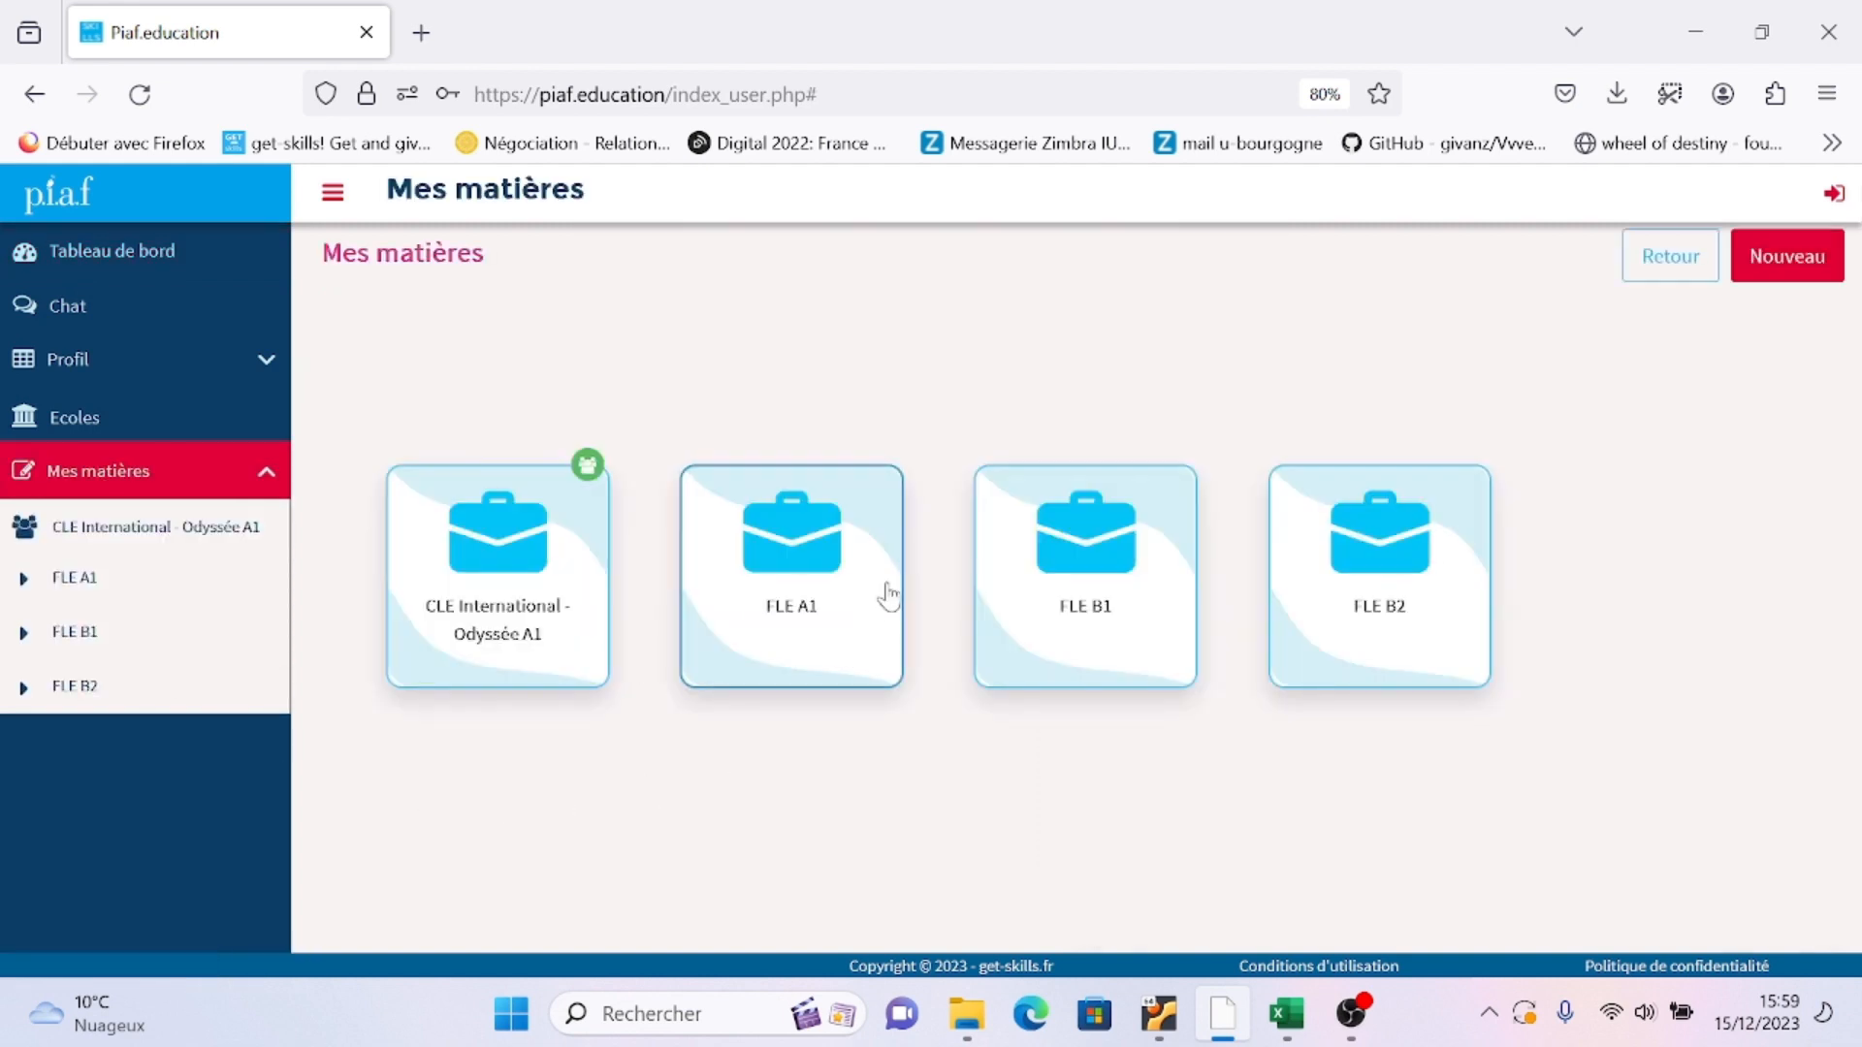
left_click(802, 555)
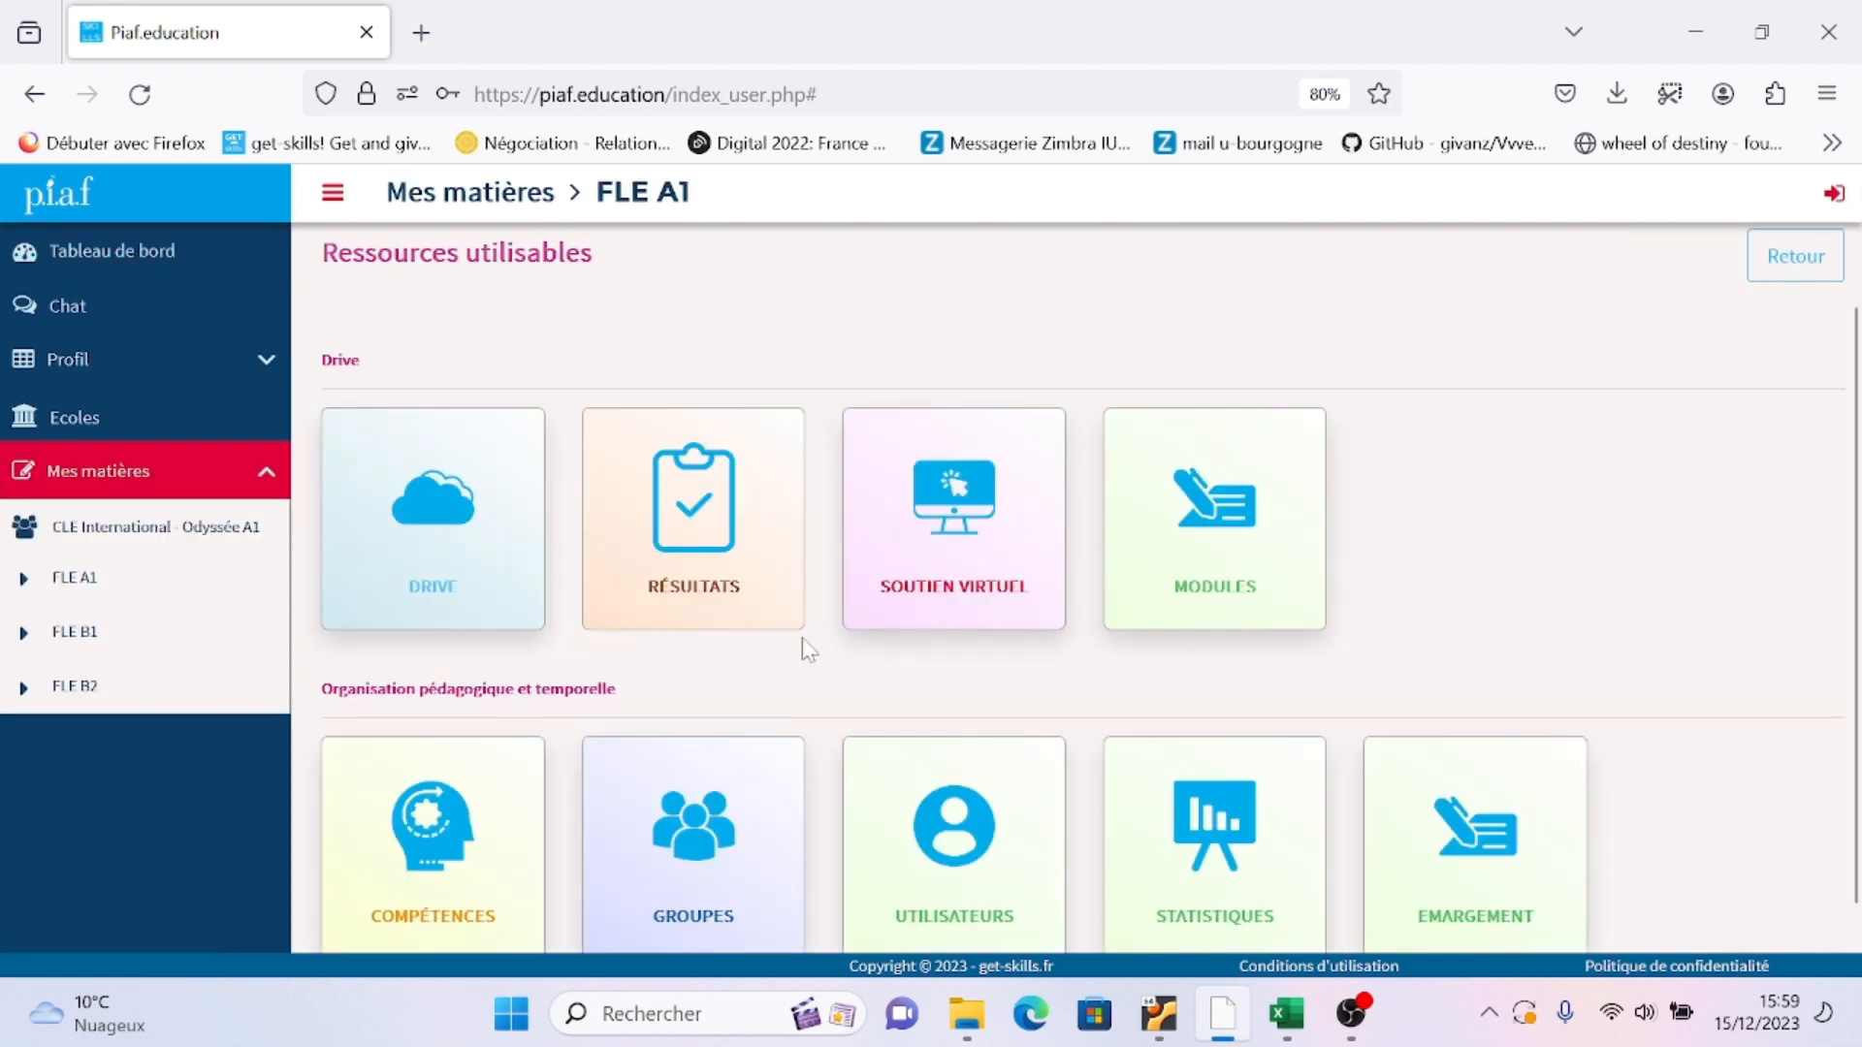
left_click(481, 506)
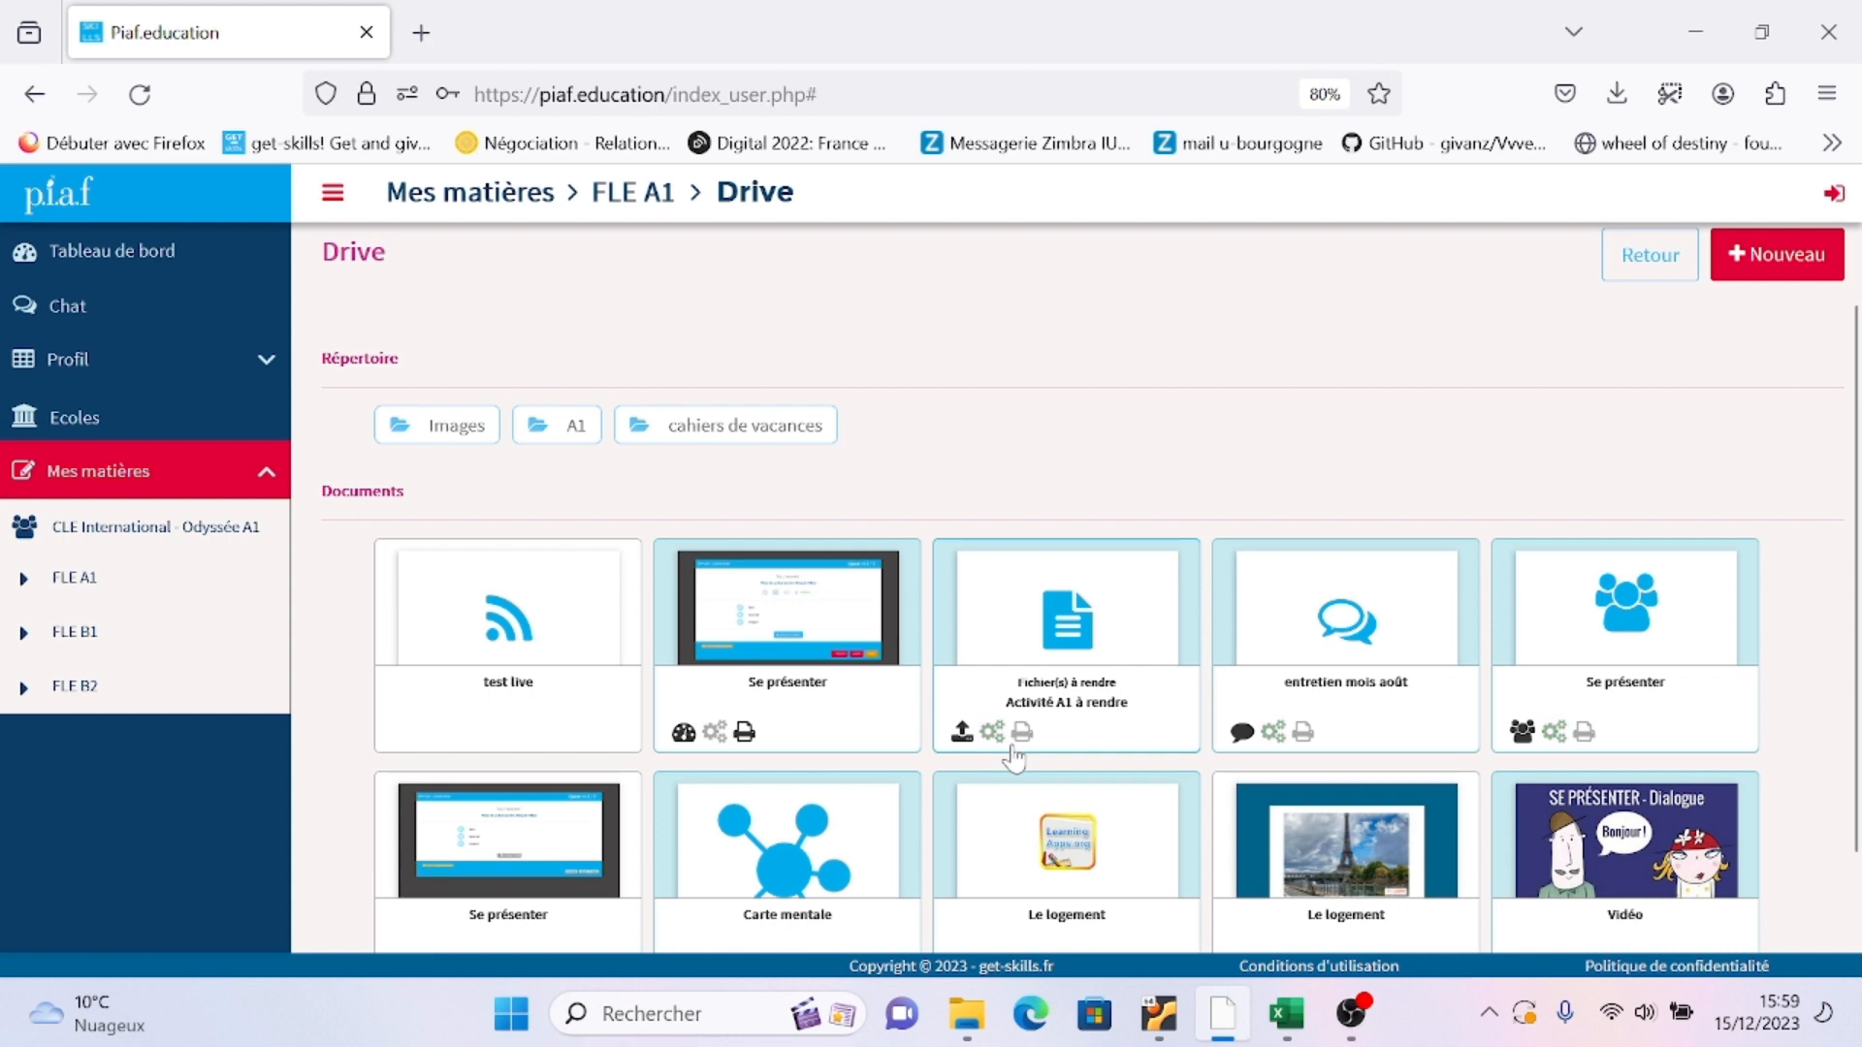
scroll(1014, 758, "down", 1)
scroll(1014, 758, "up", 1)
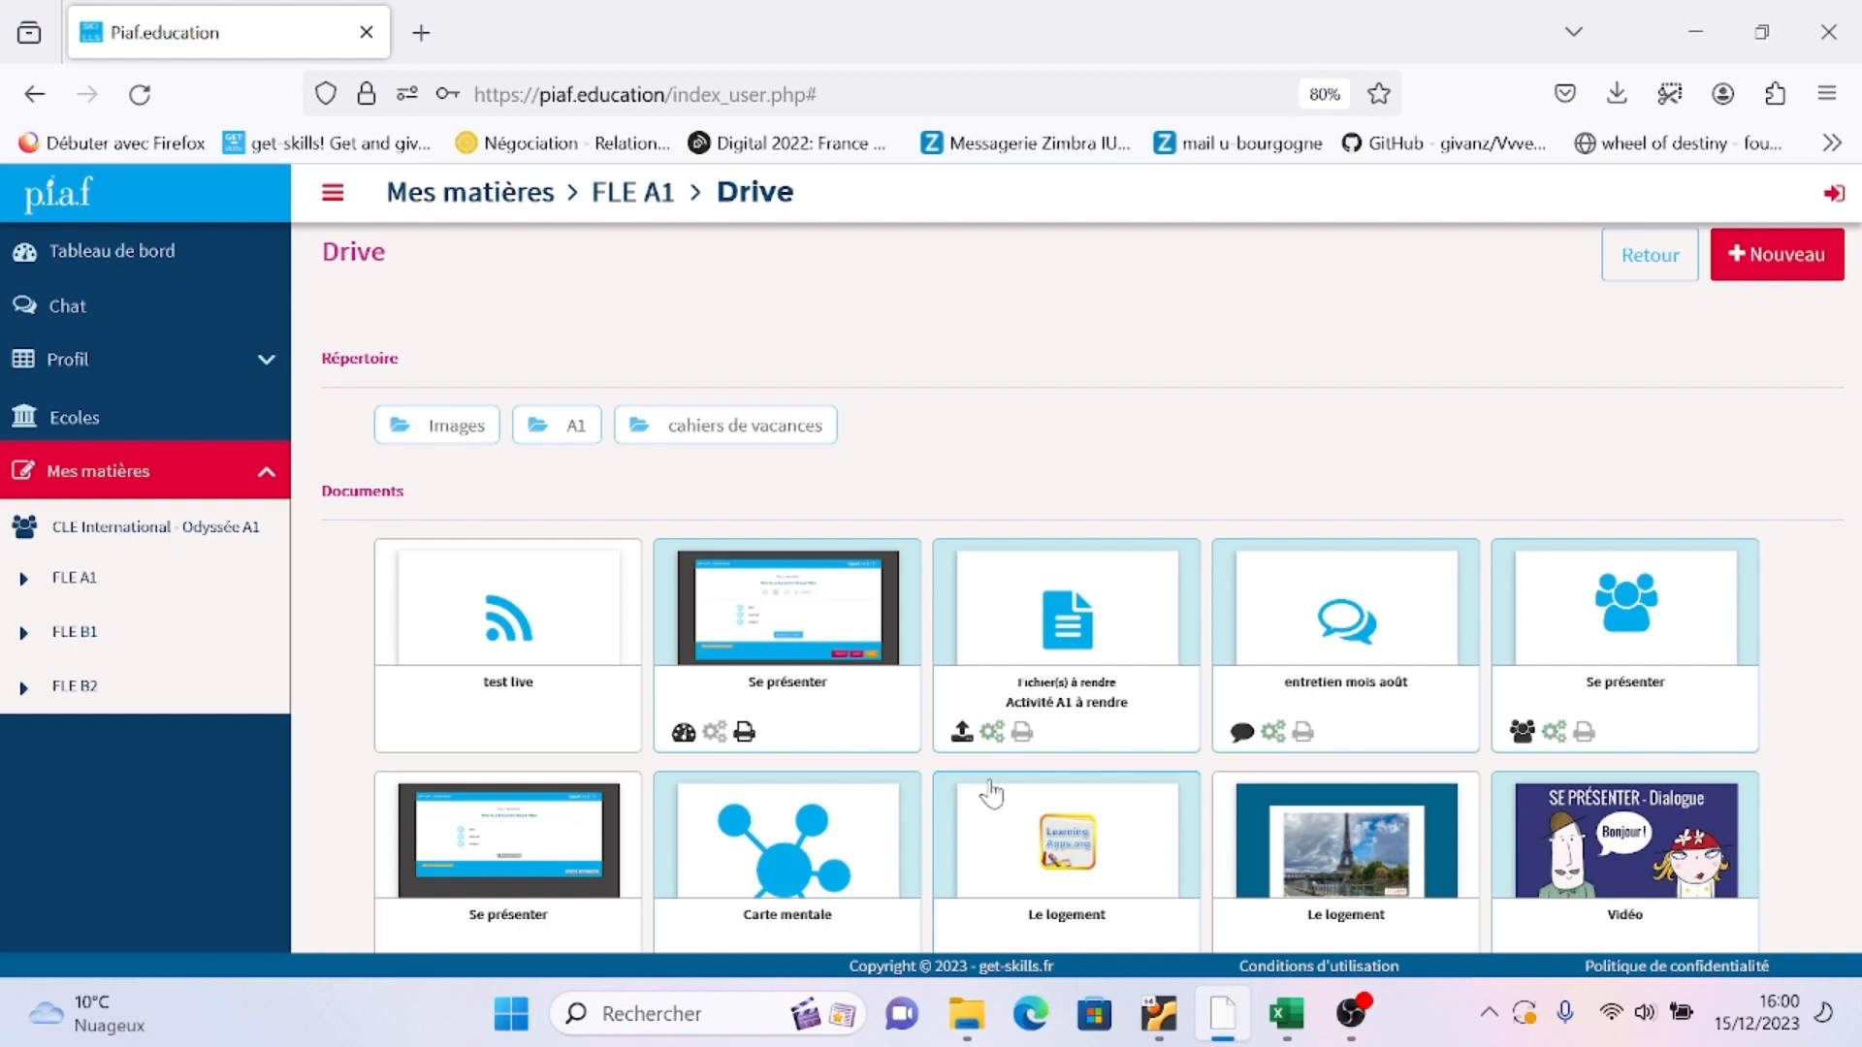
Open the grading scale of the document "Activité A1 à rendre" and show the criteria of the question "Première partie"
left_click(1017, 652)
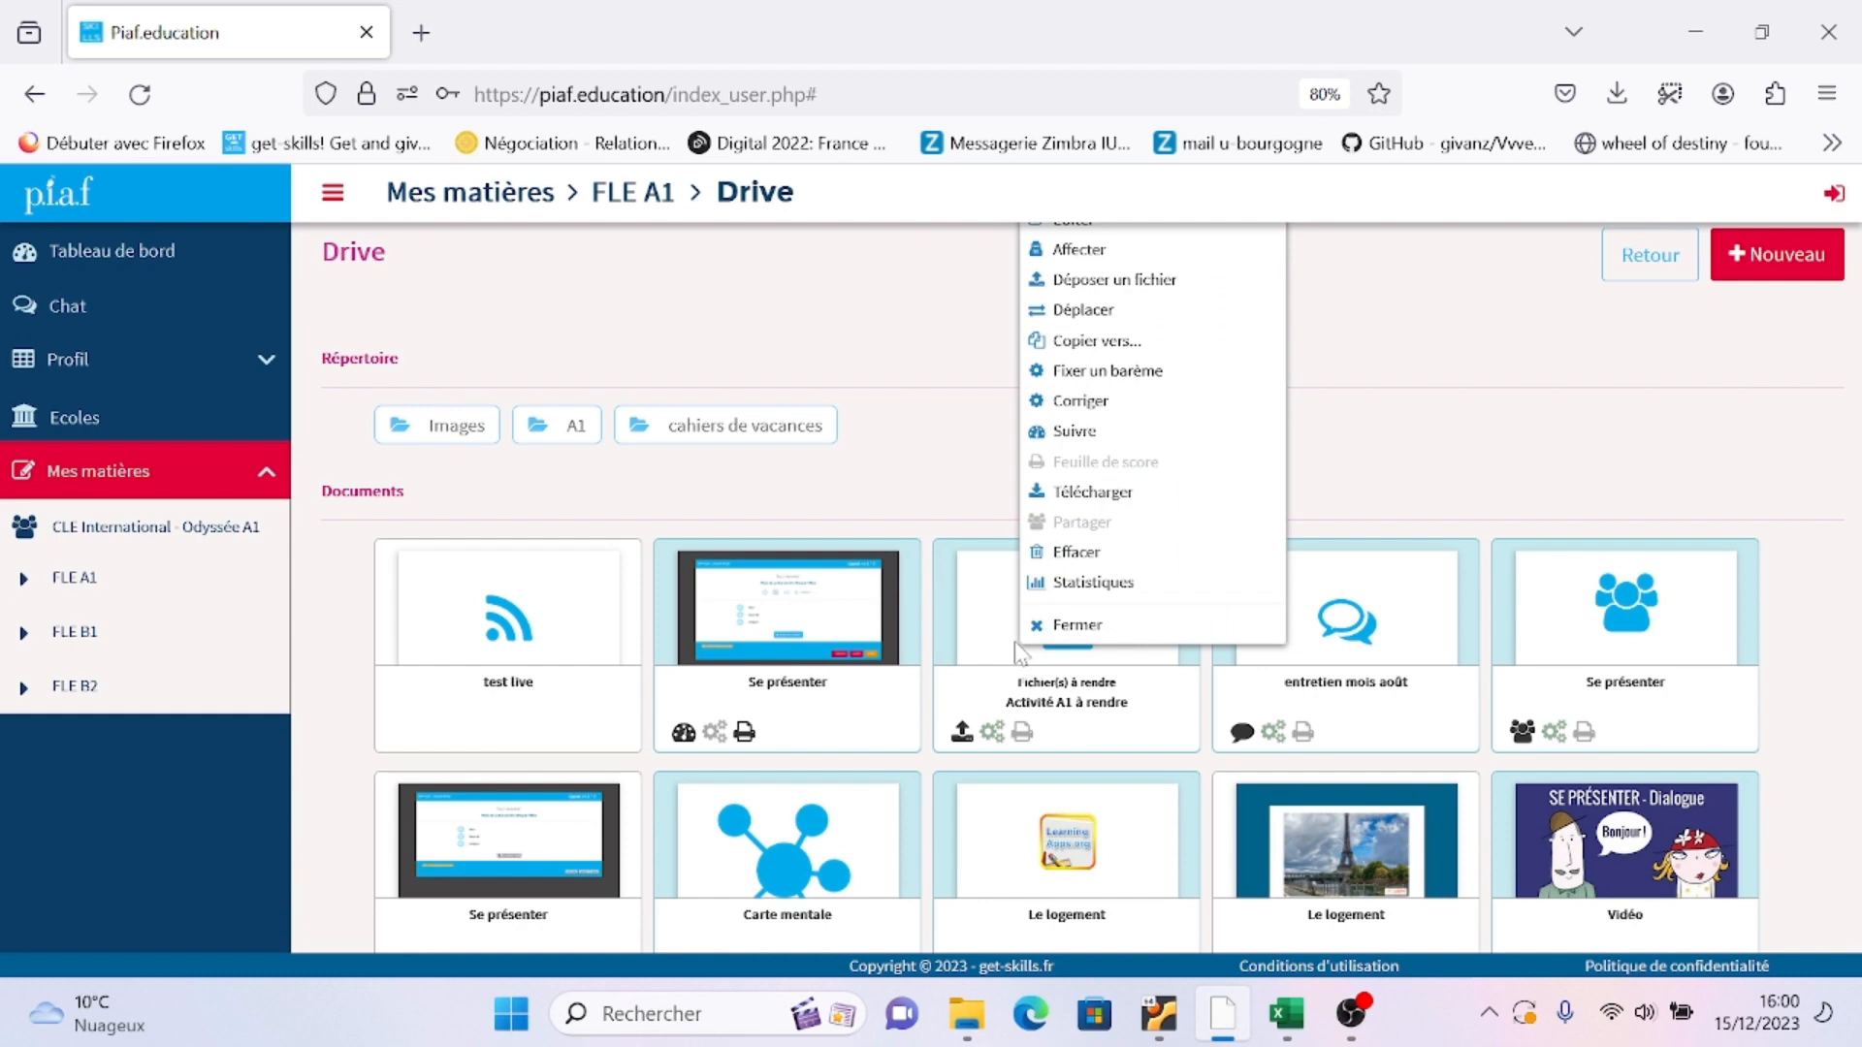
left_click(1142, 386)
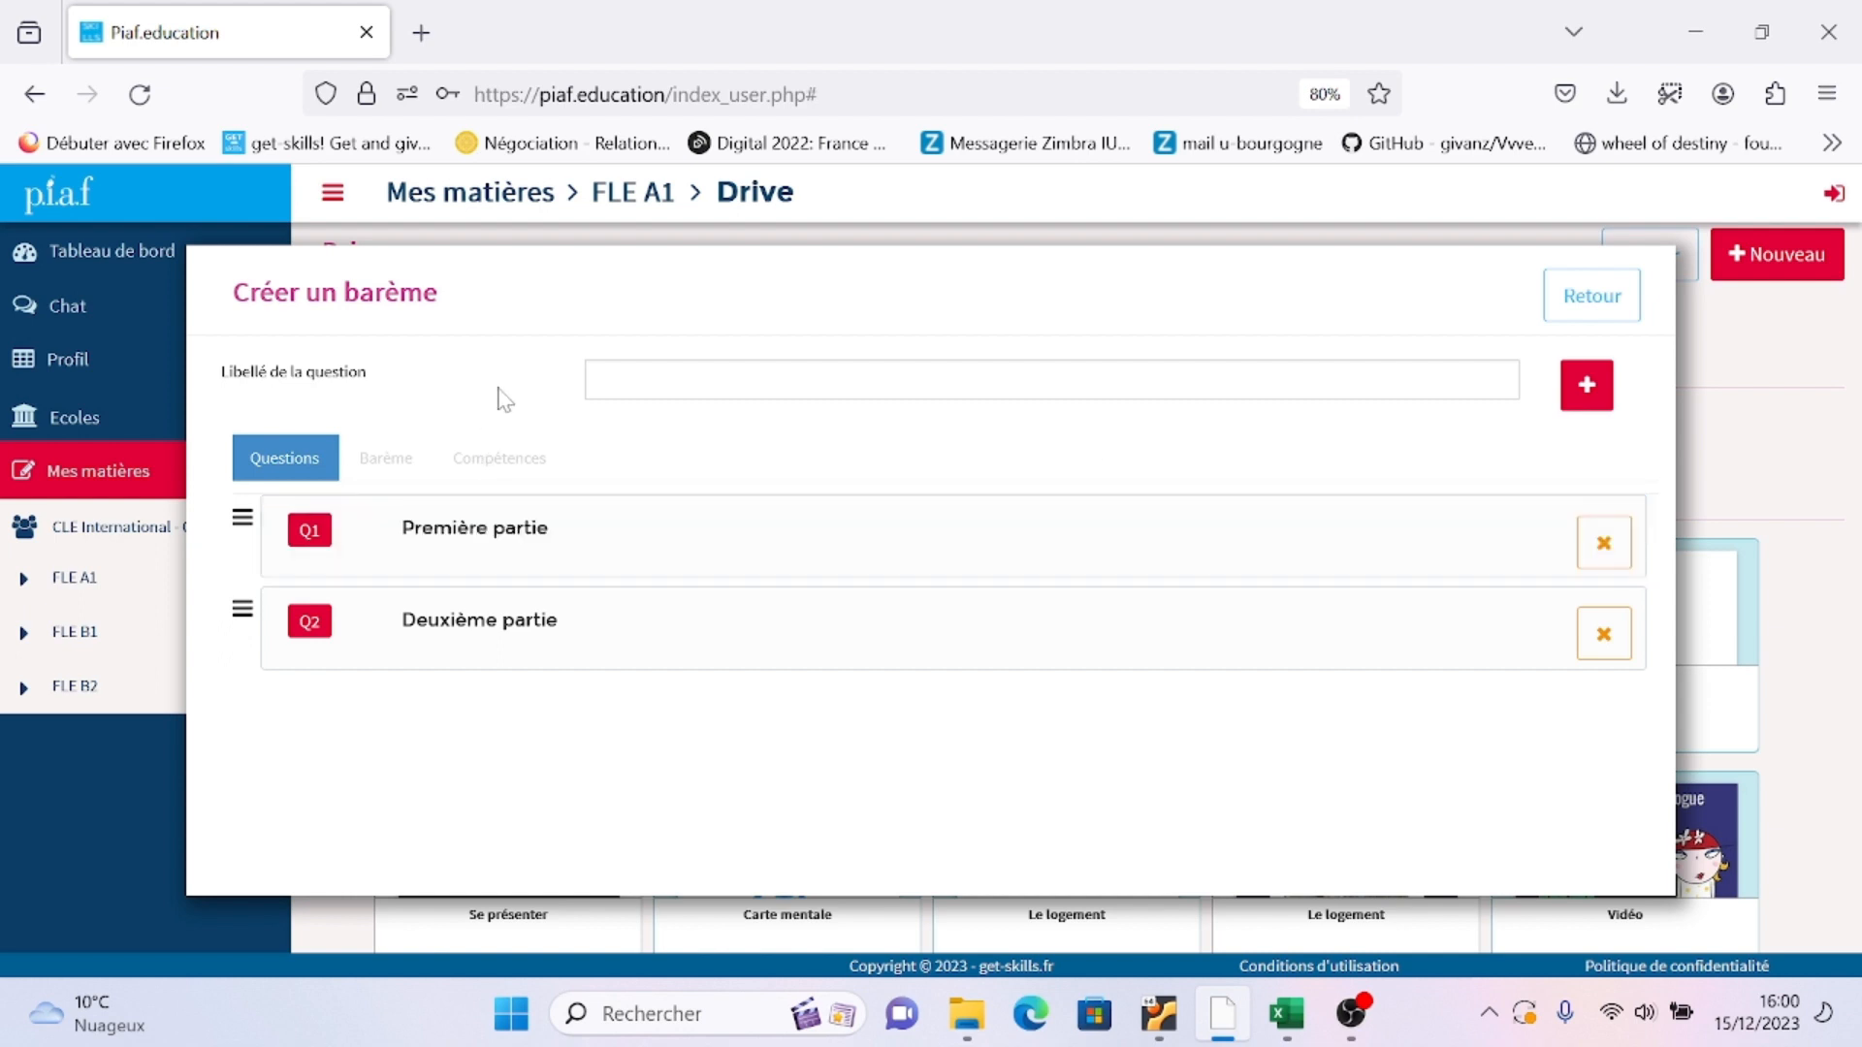
left_click(439, 551)
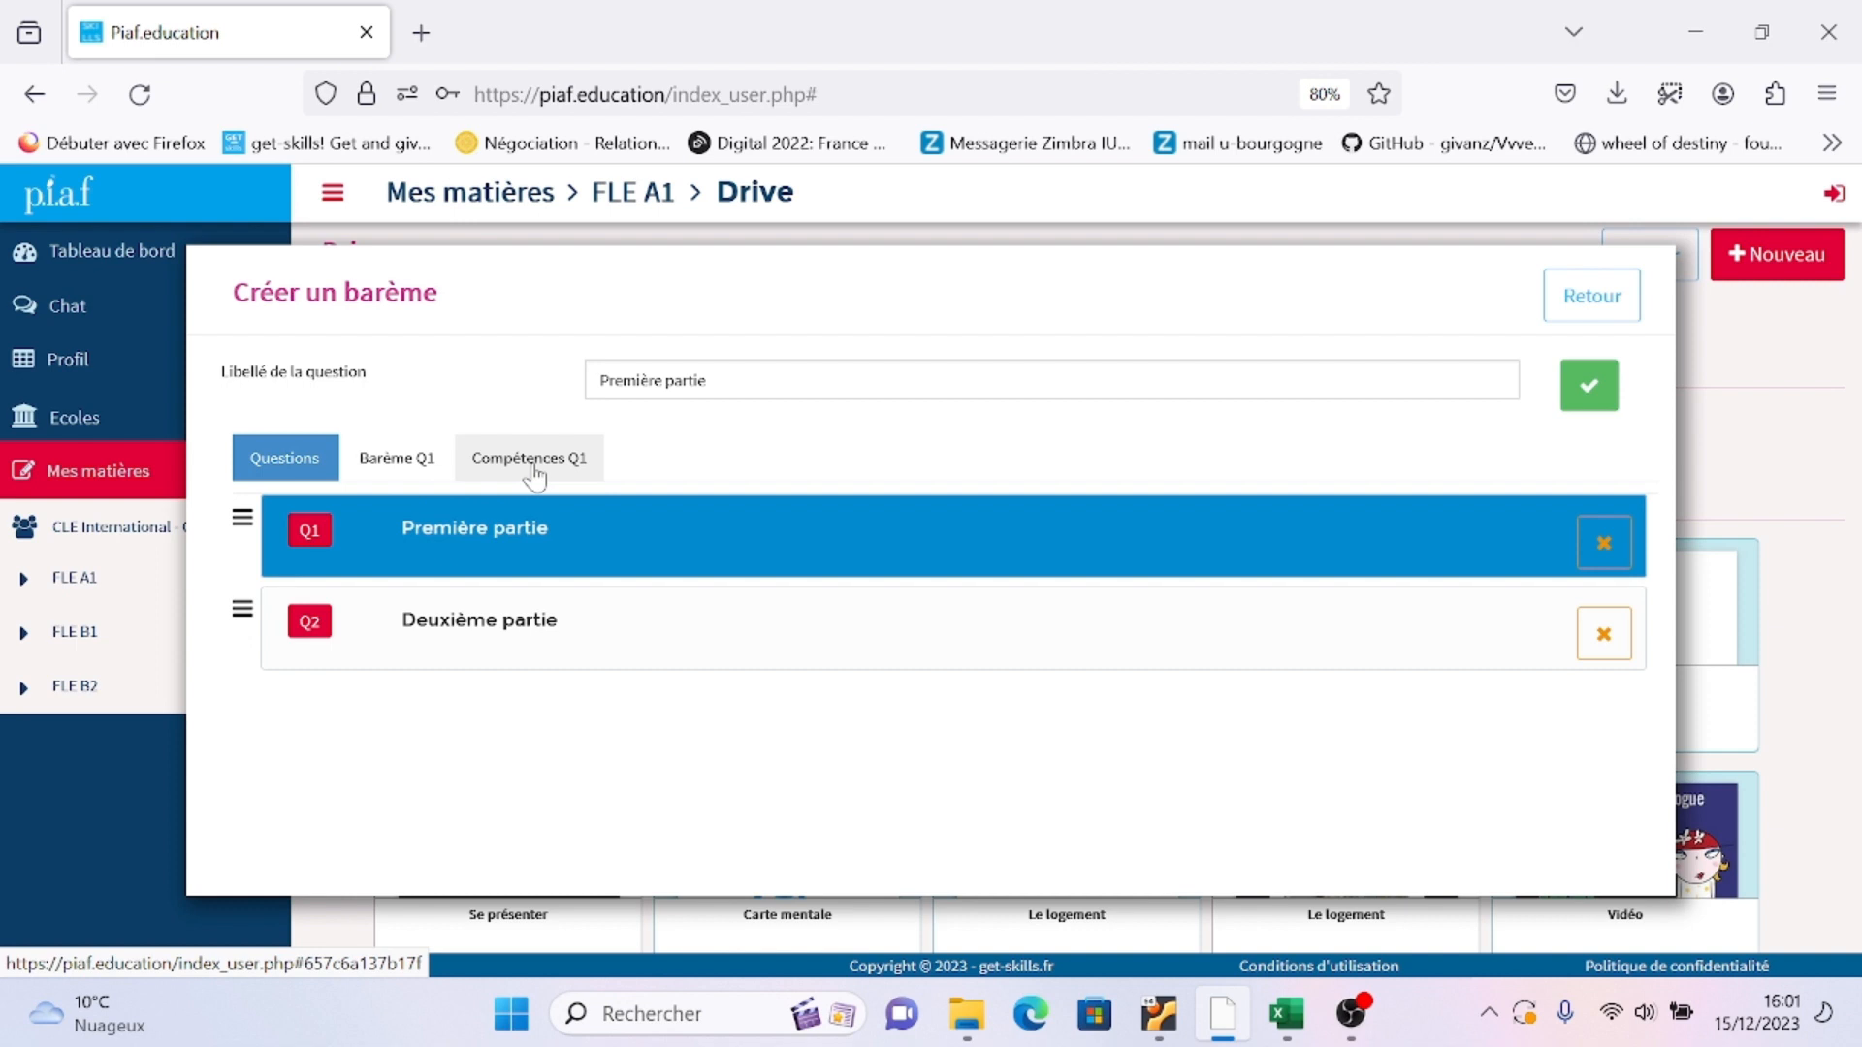
left_click(713, 380)
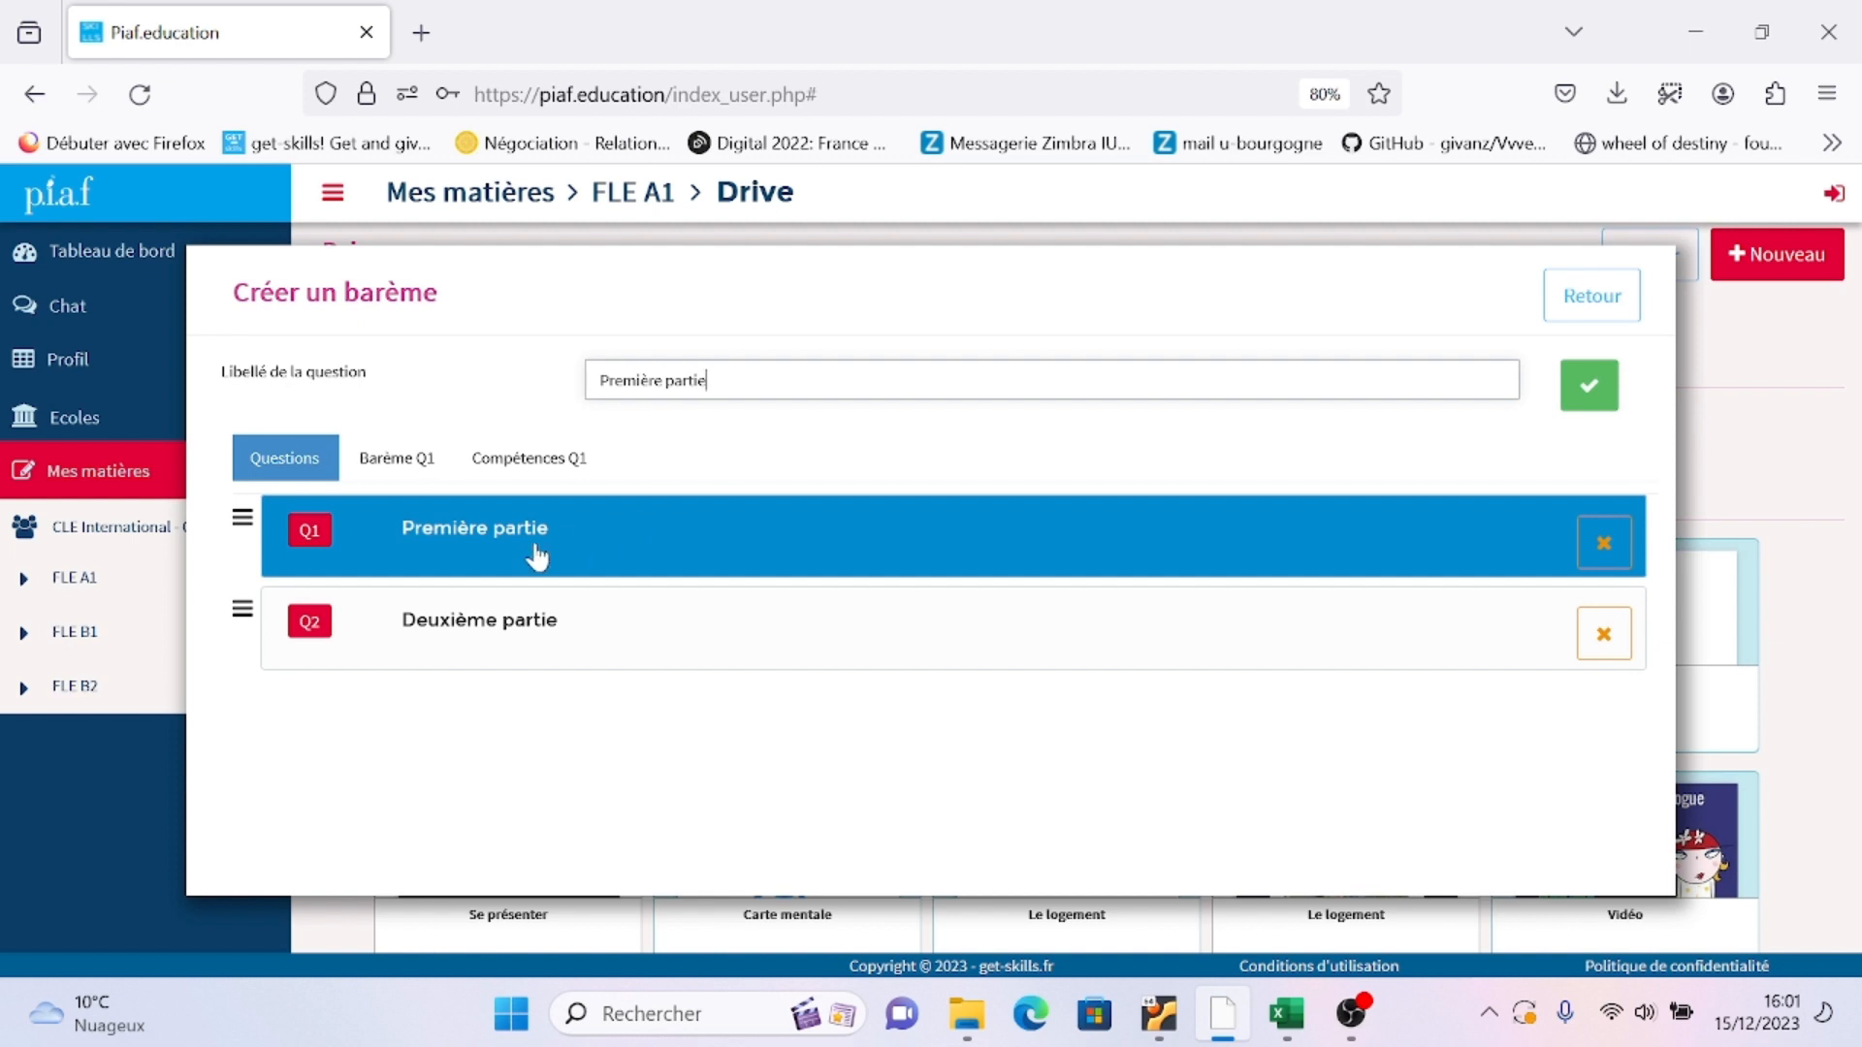
left_click(408, 468)
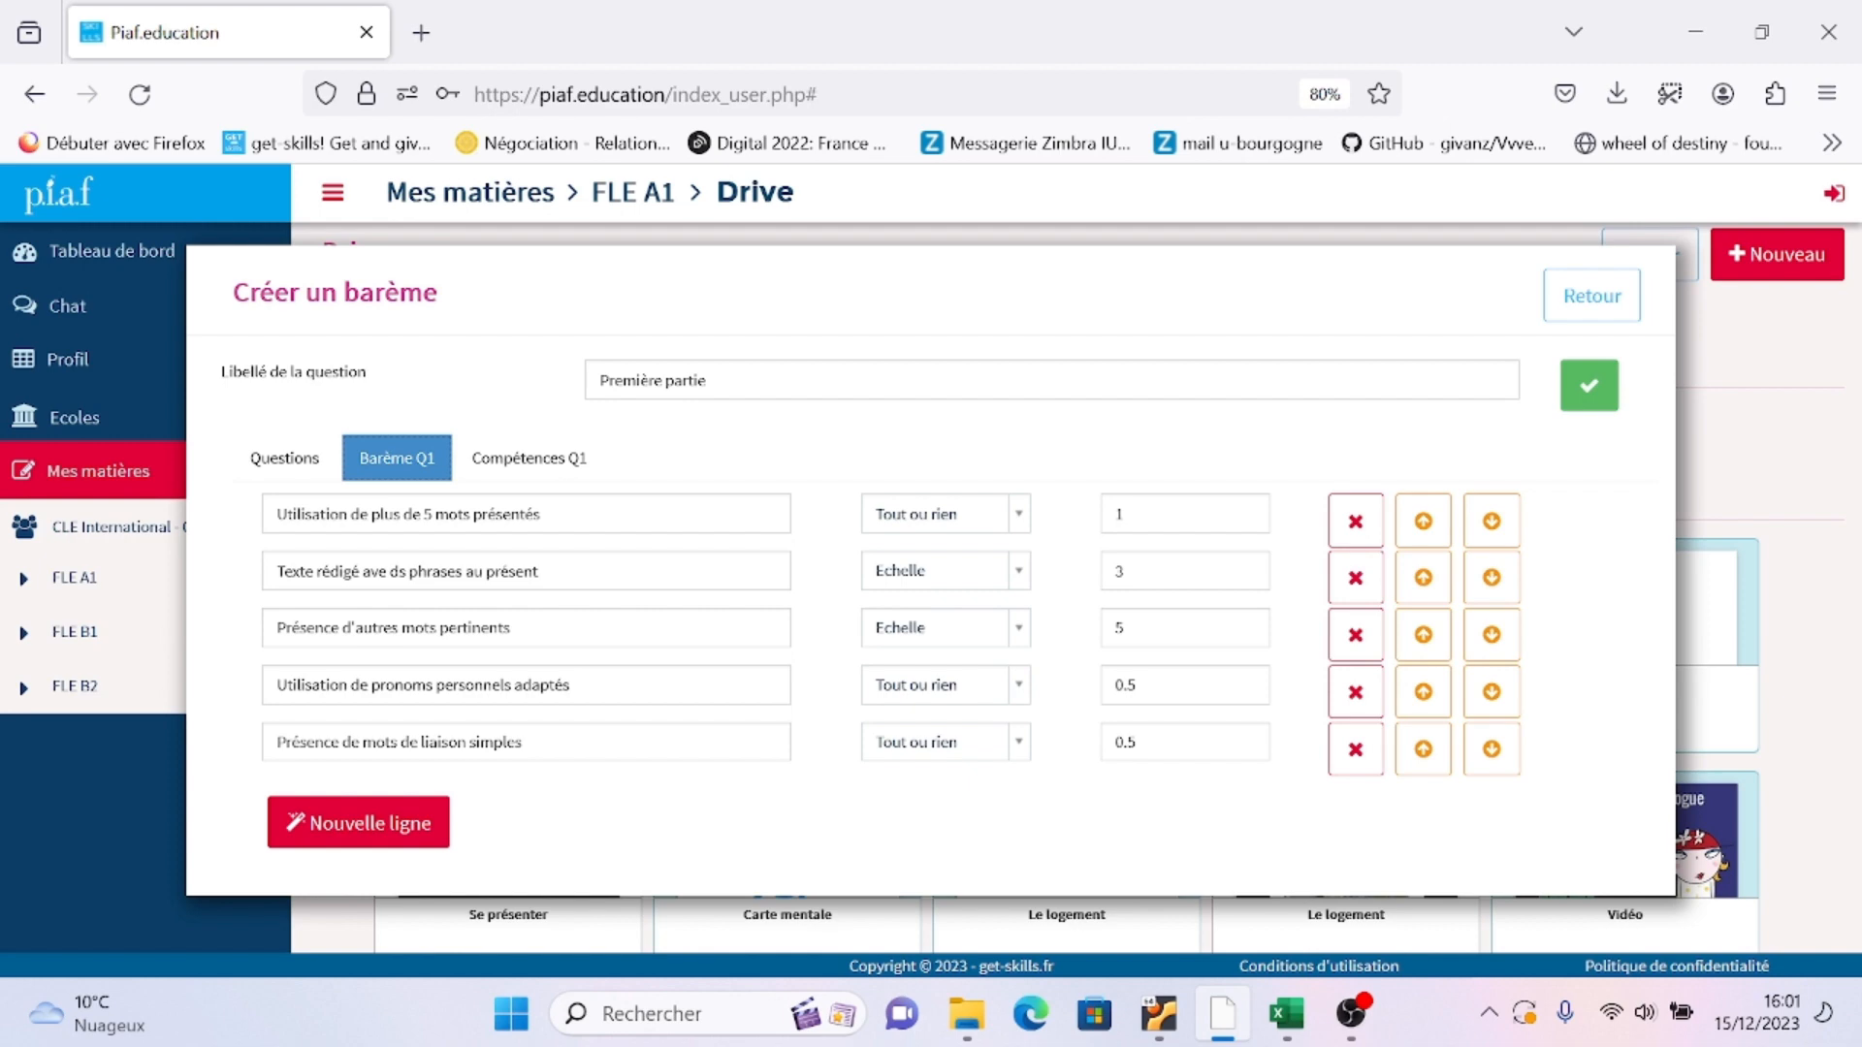
Set the points of the criterion "Utilisation de plus de 5 mots présentés" to 1
left_click(582, 515)
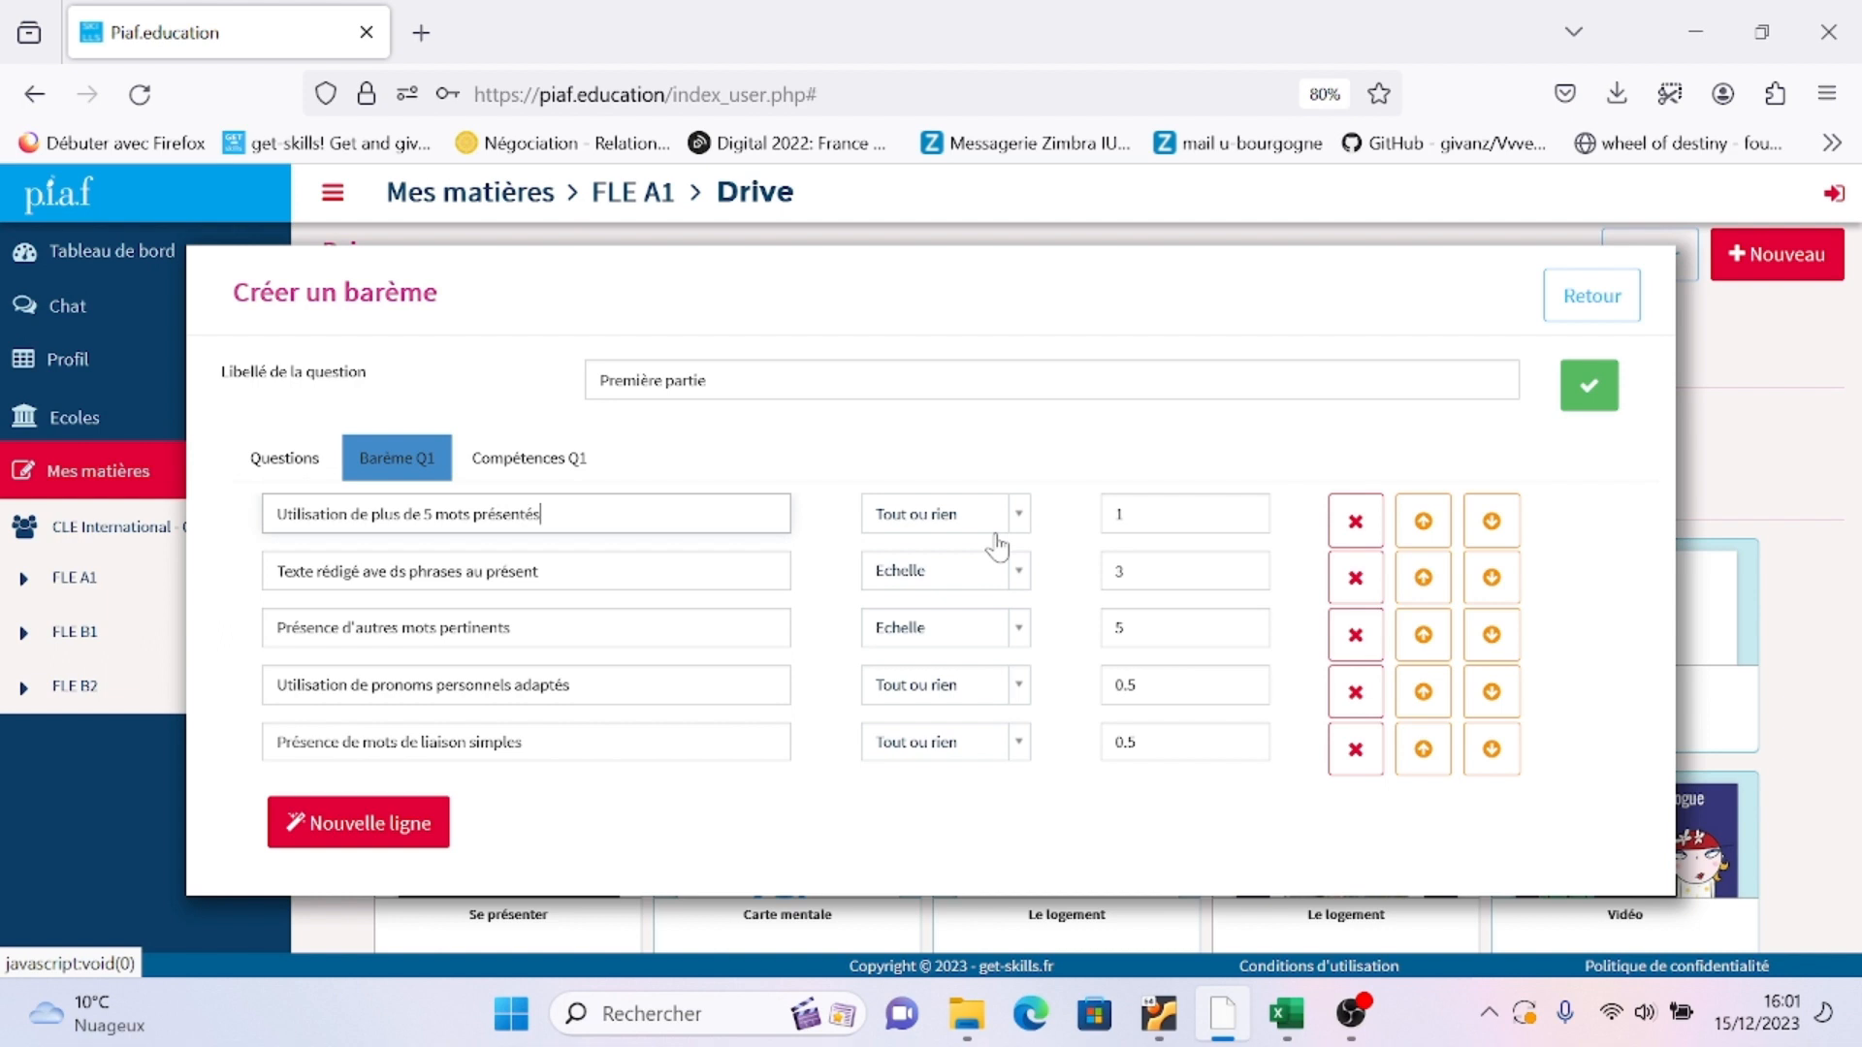
left_click_drag(1135, 518, 1097, 533)
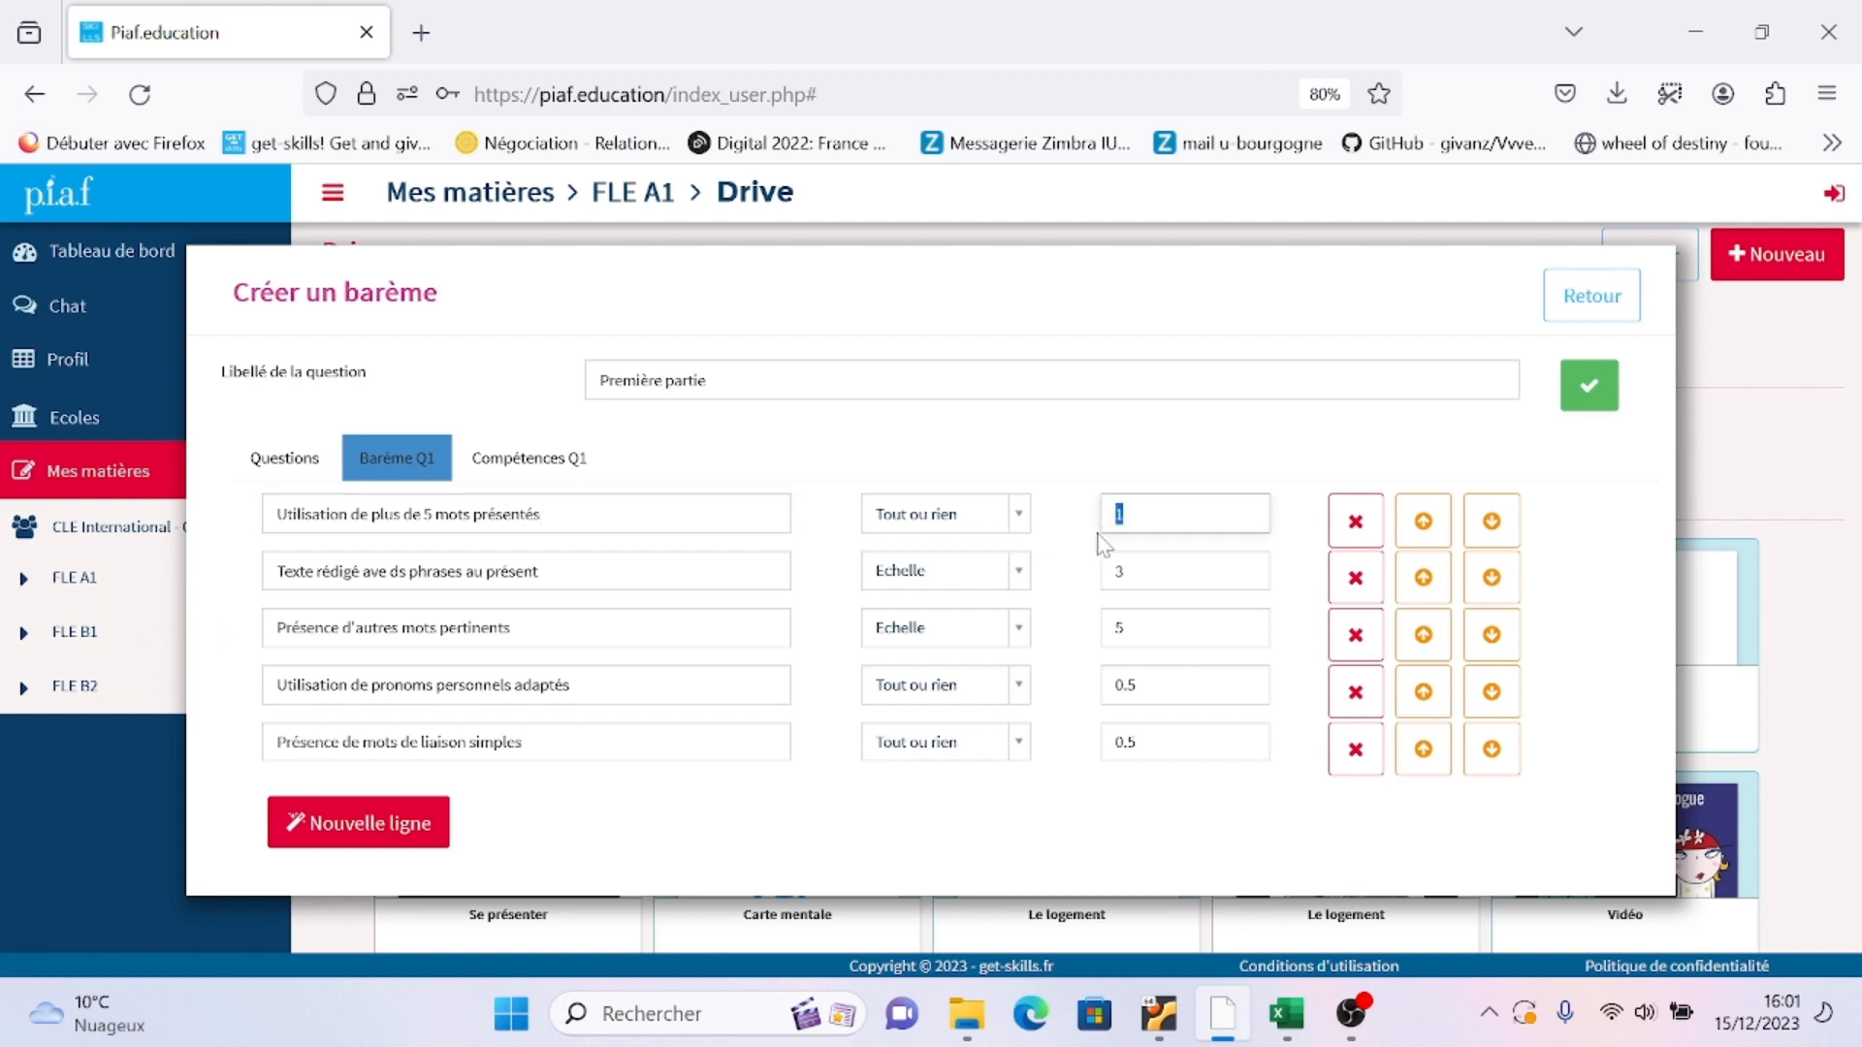
type("1")
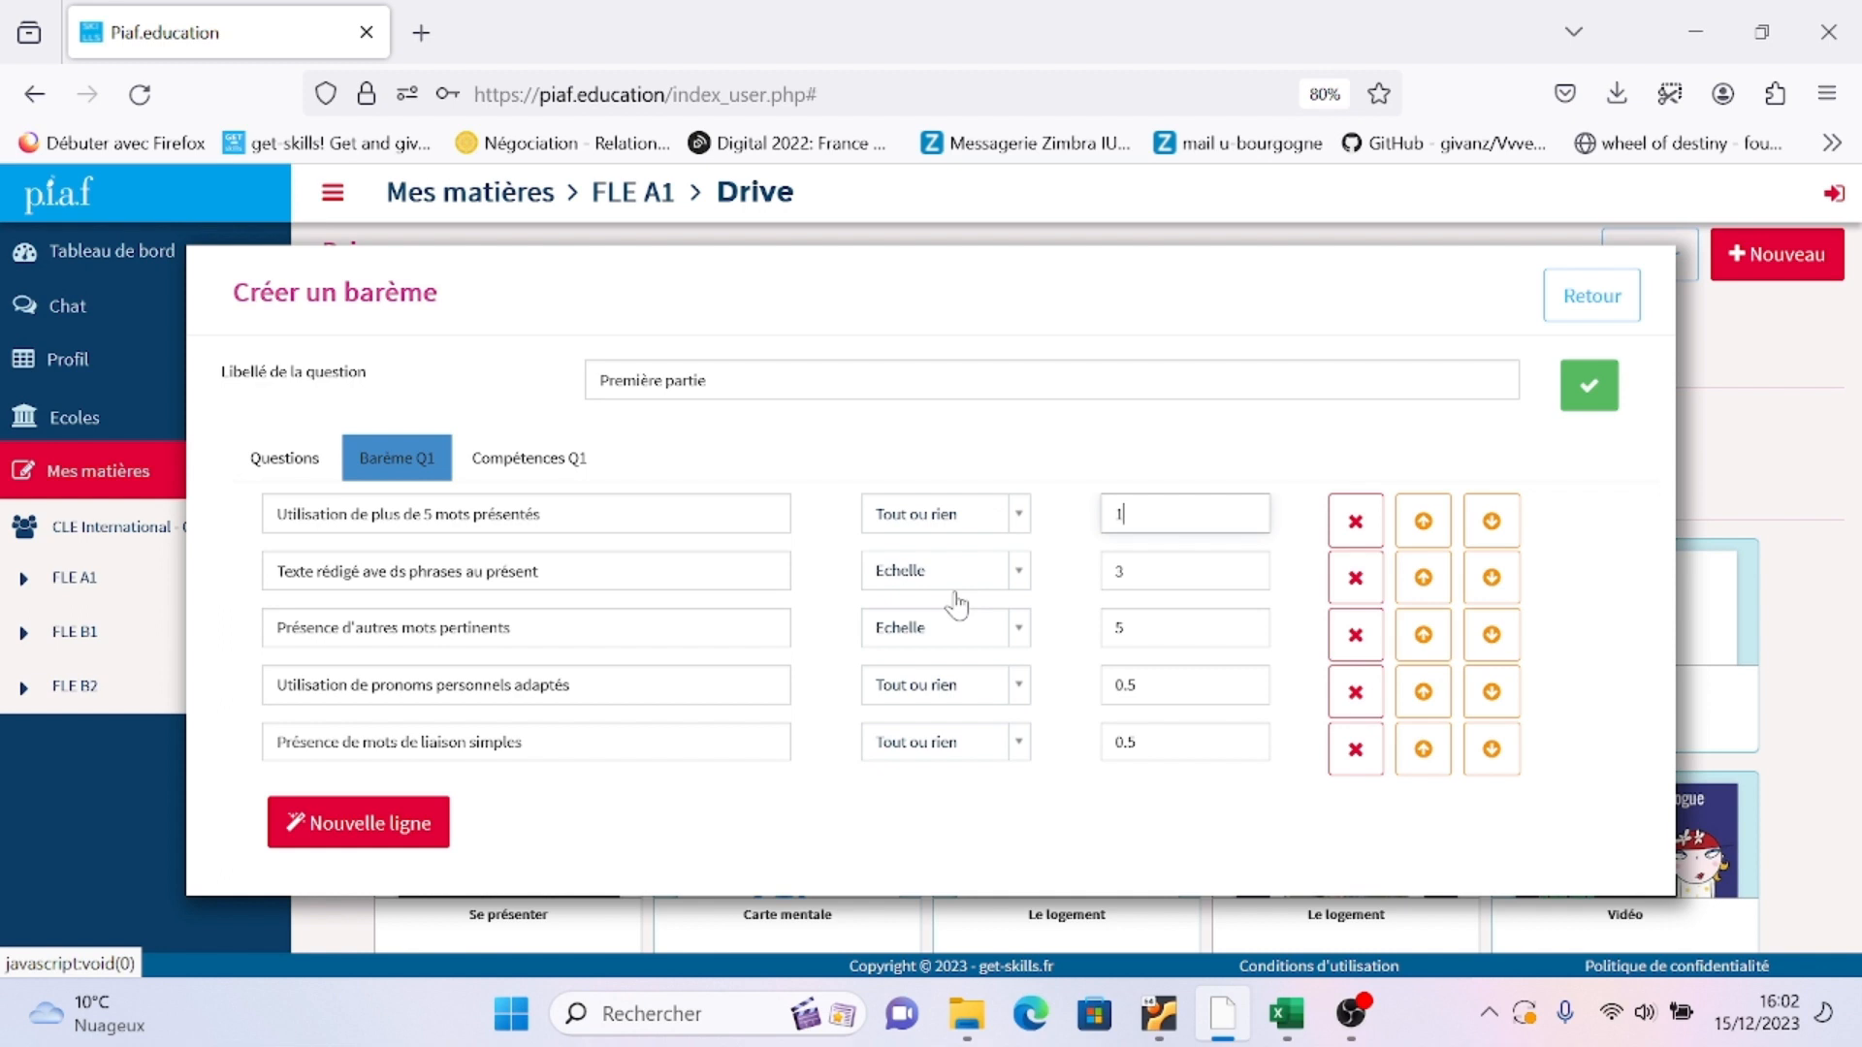
key("Tab")
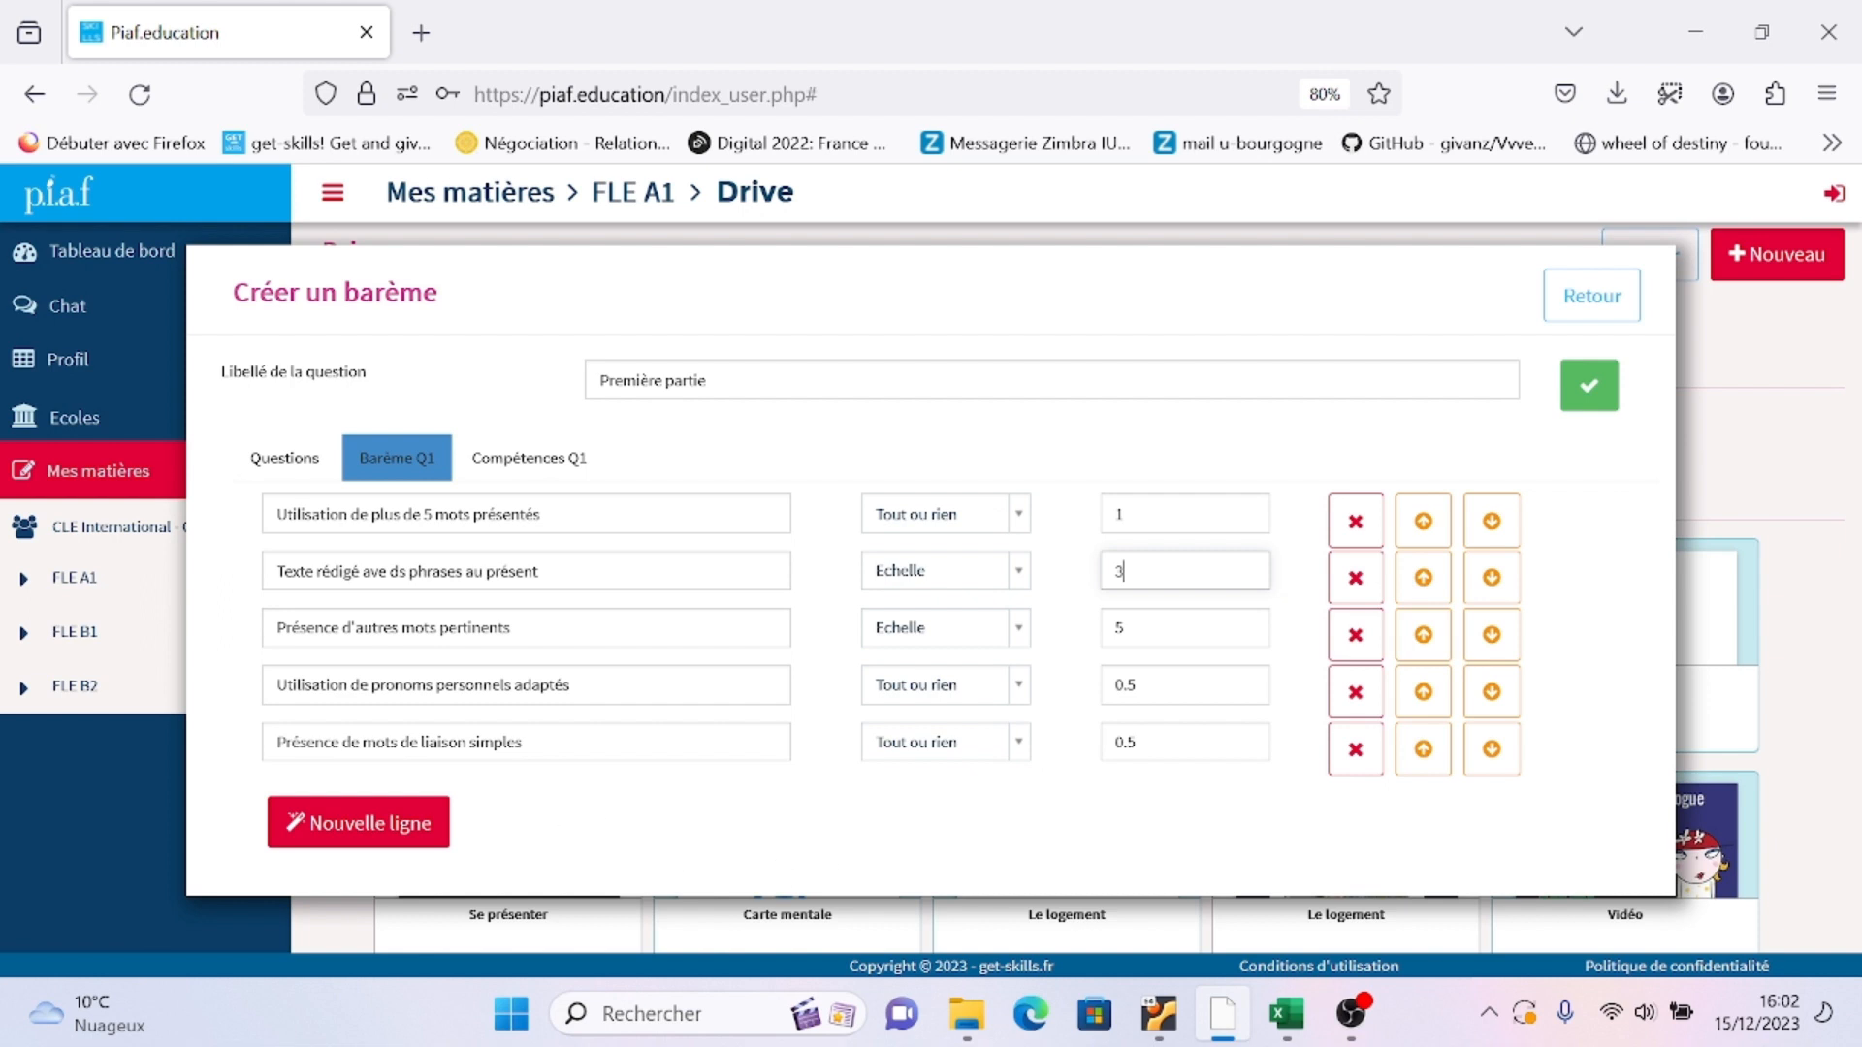
Change the criterion "Présence de mots de liaison simples" to Saisie manuelle, move it up one row and validate the scale
left_click_drag(276, 741, 586, 790)
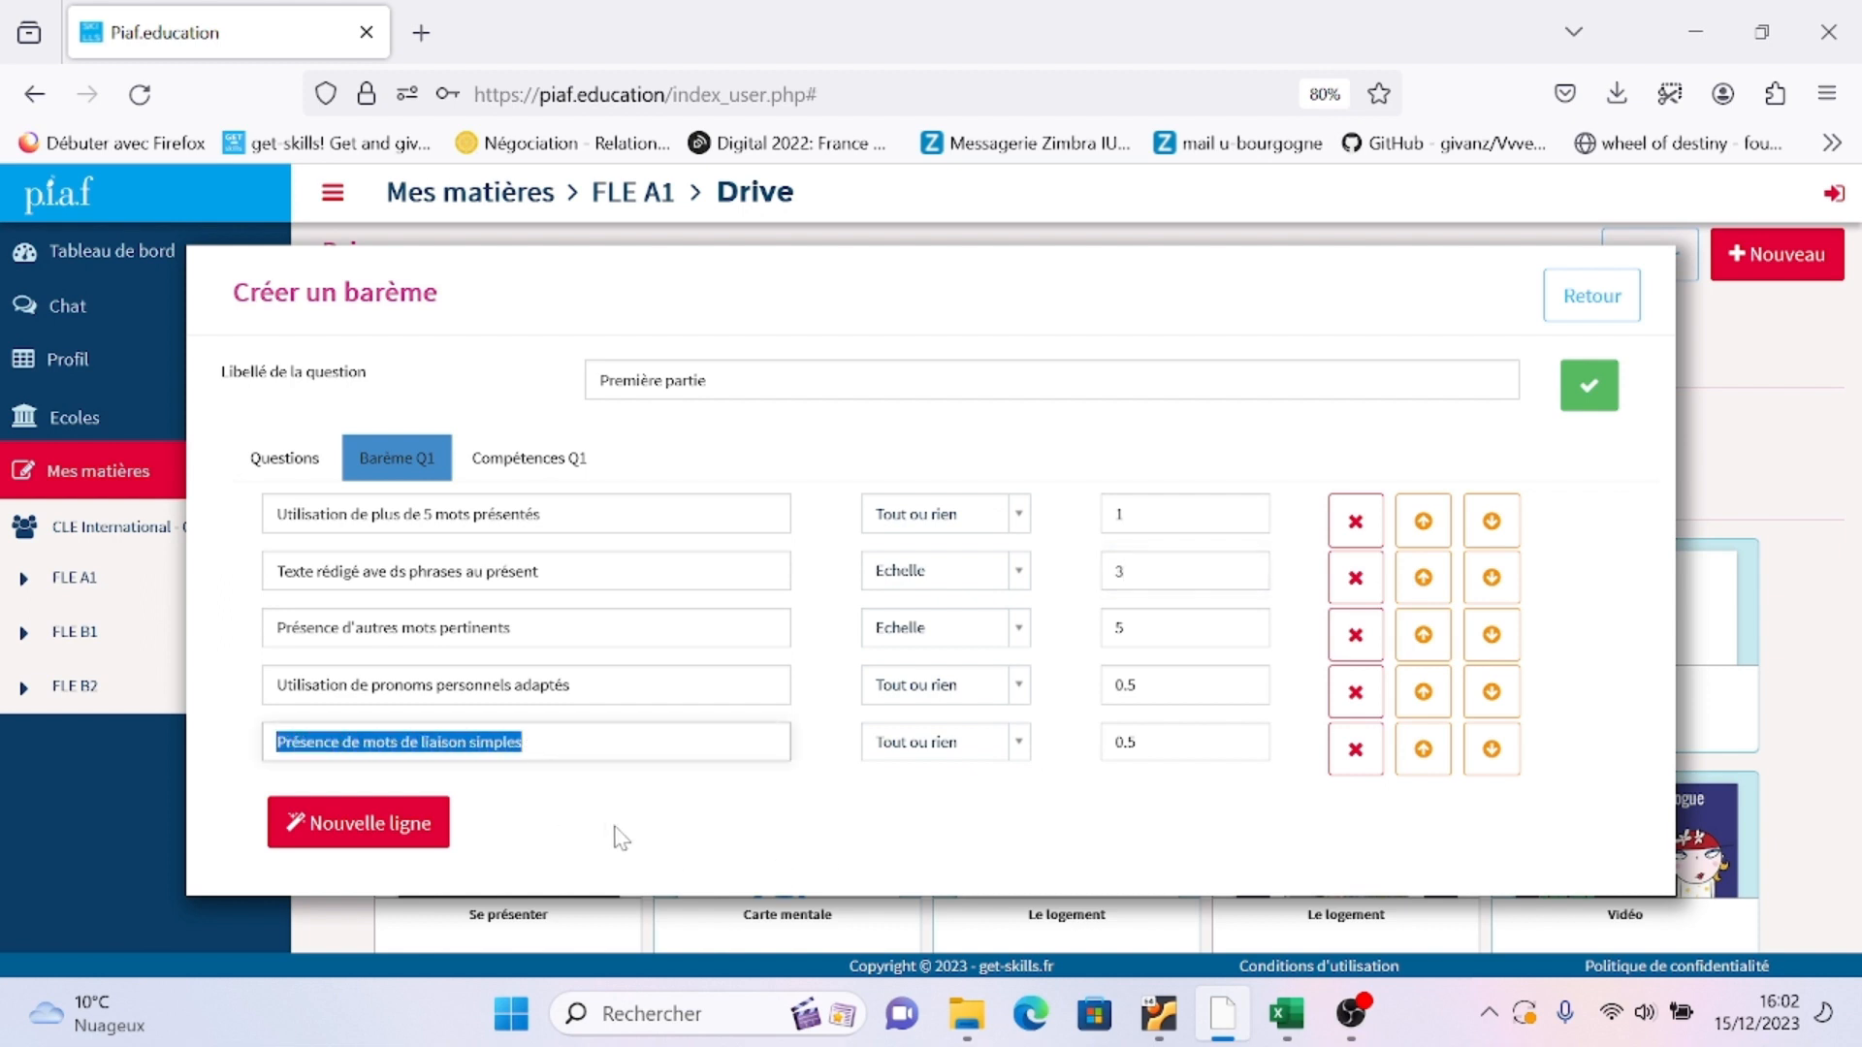
left_click(999, 749)
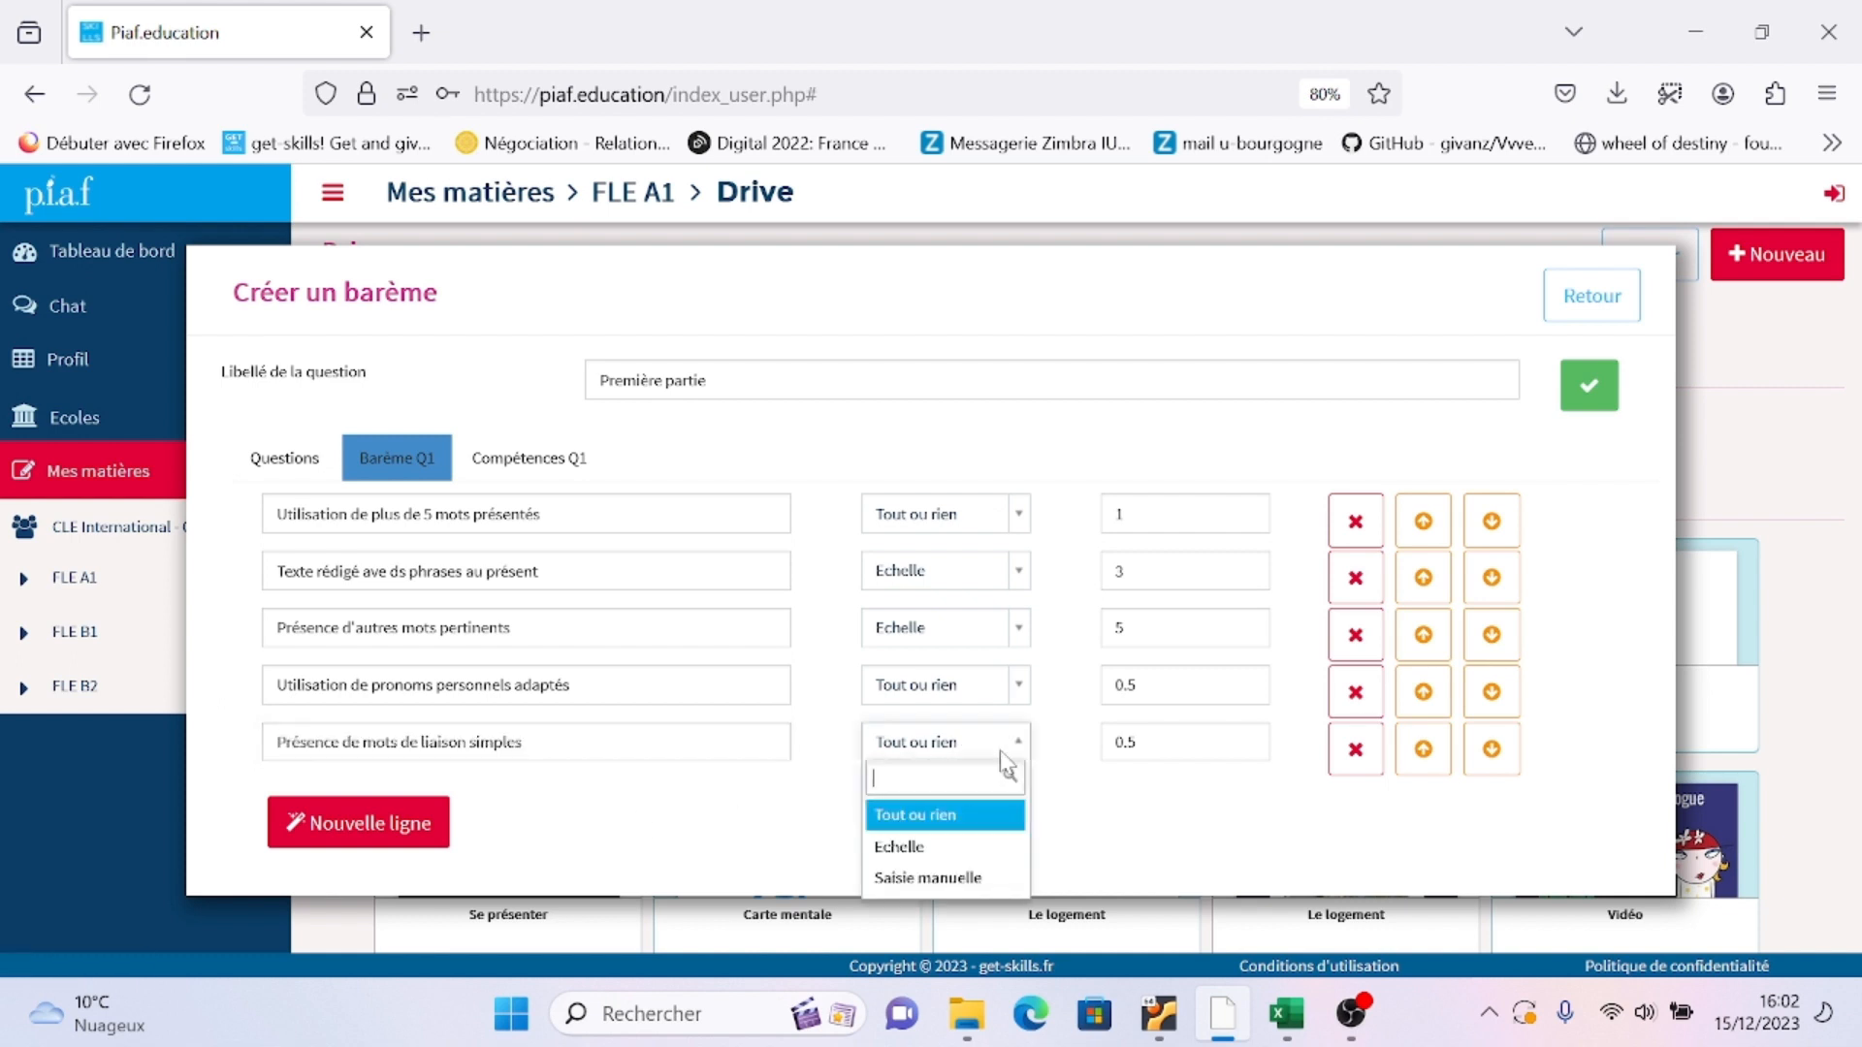
left_click(966, 878)
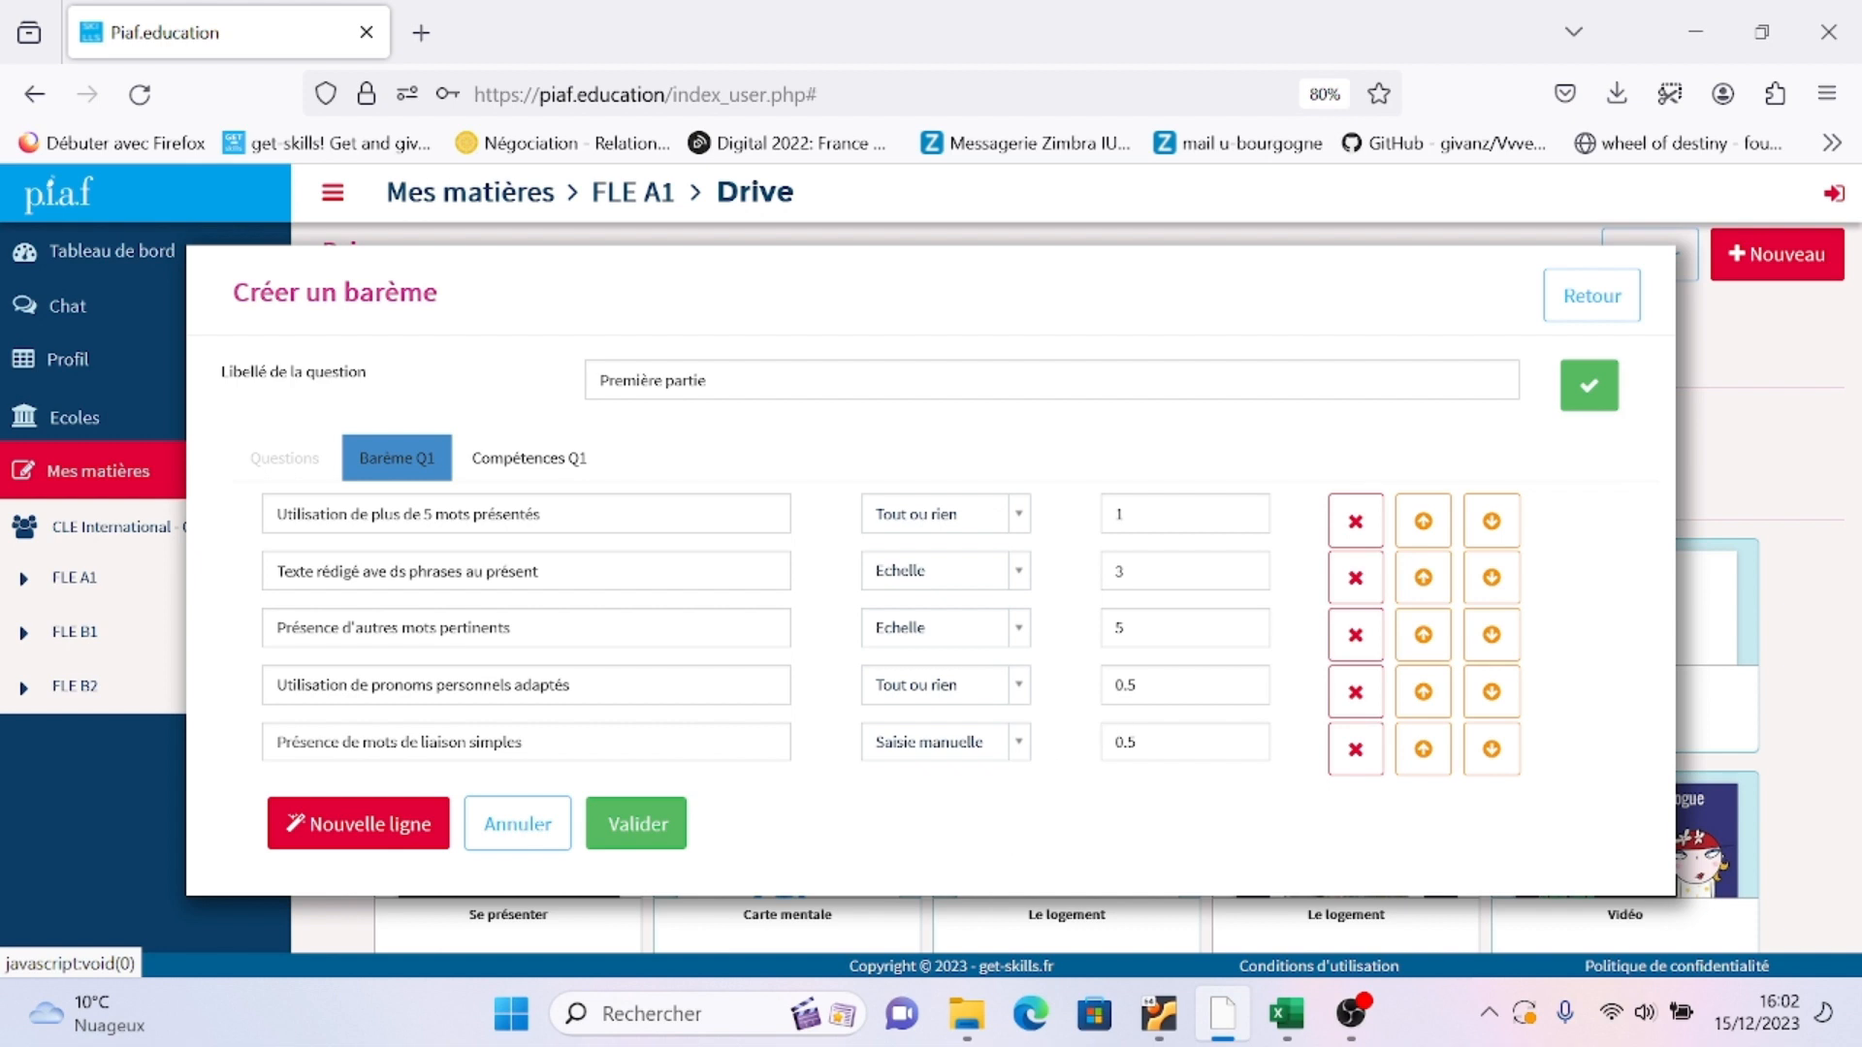
double_click(1125, 742)
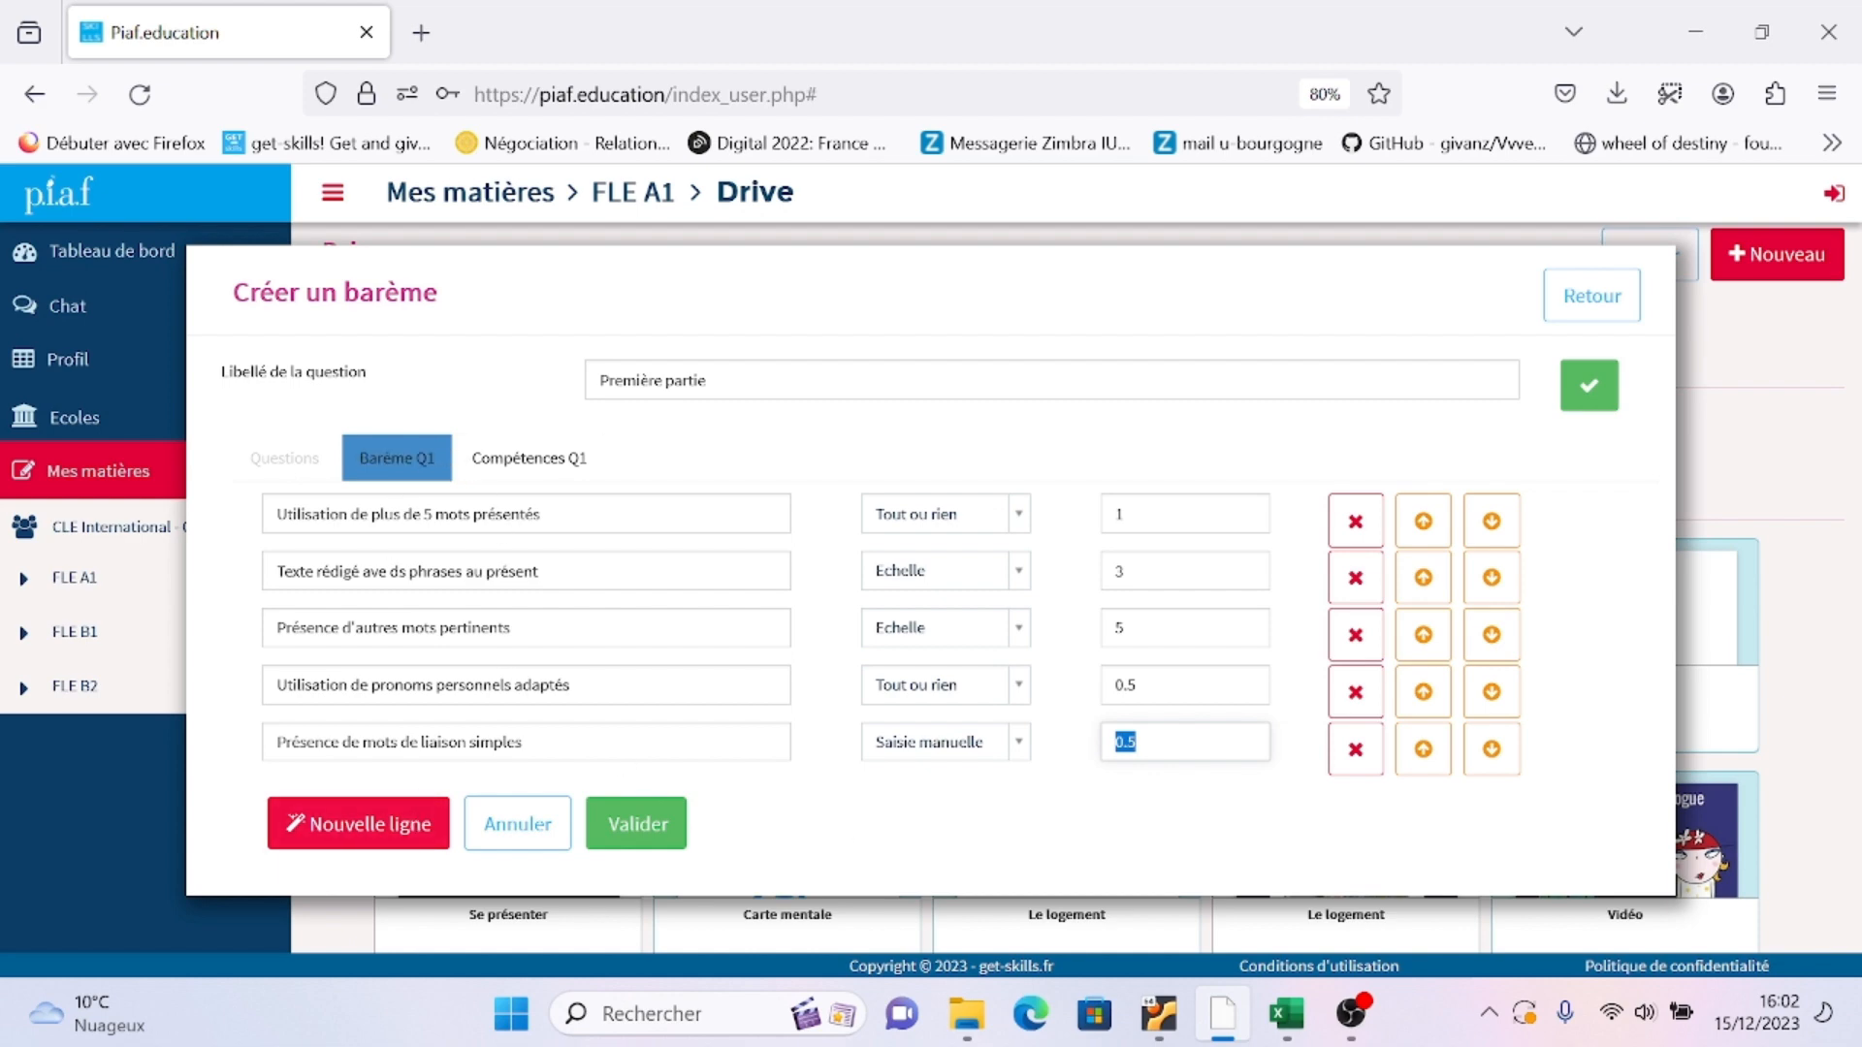
left_click(1236, 804)
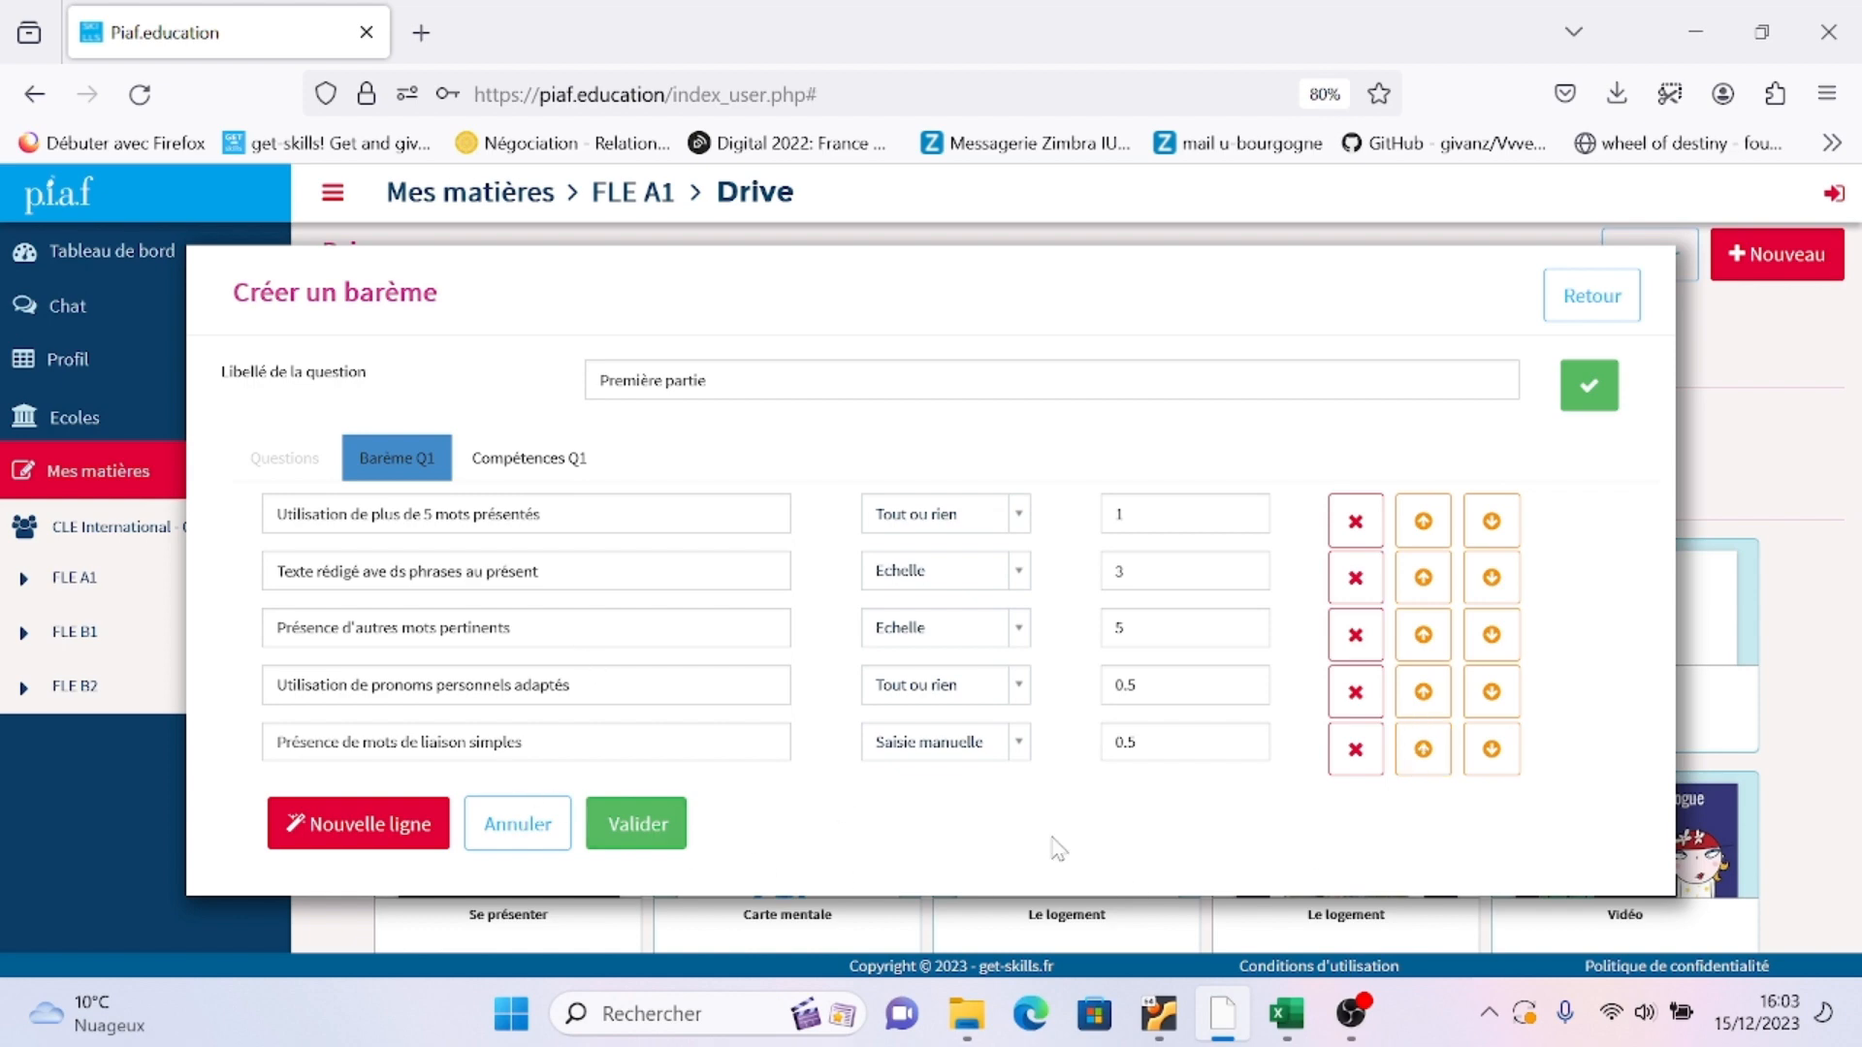
left_click(1425, 753)
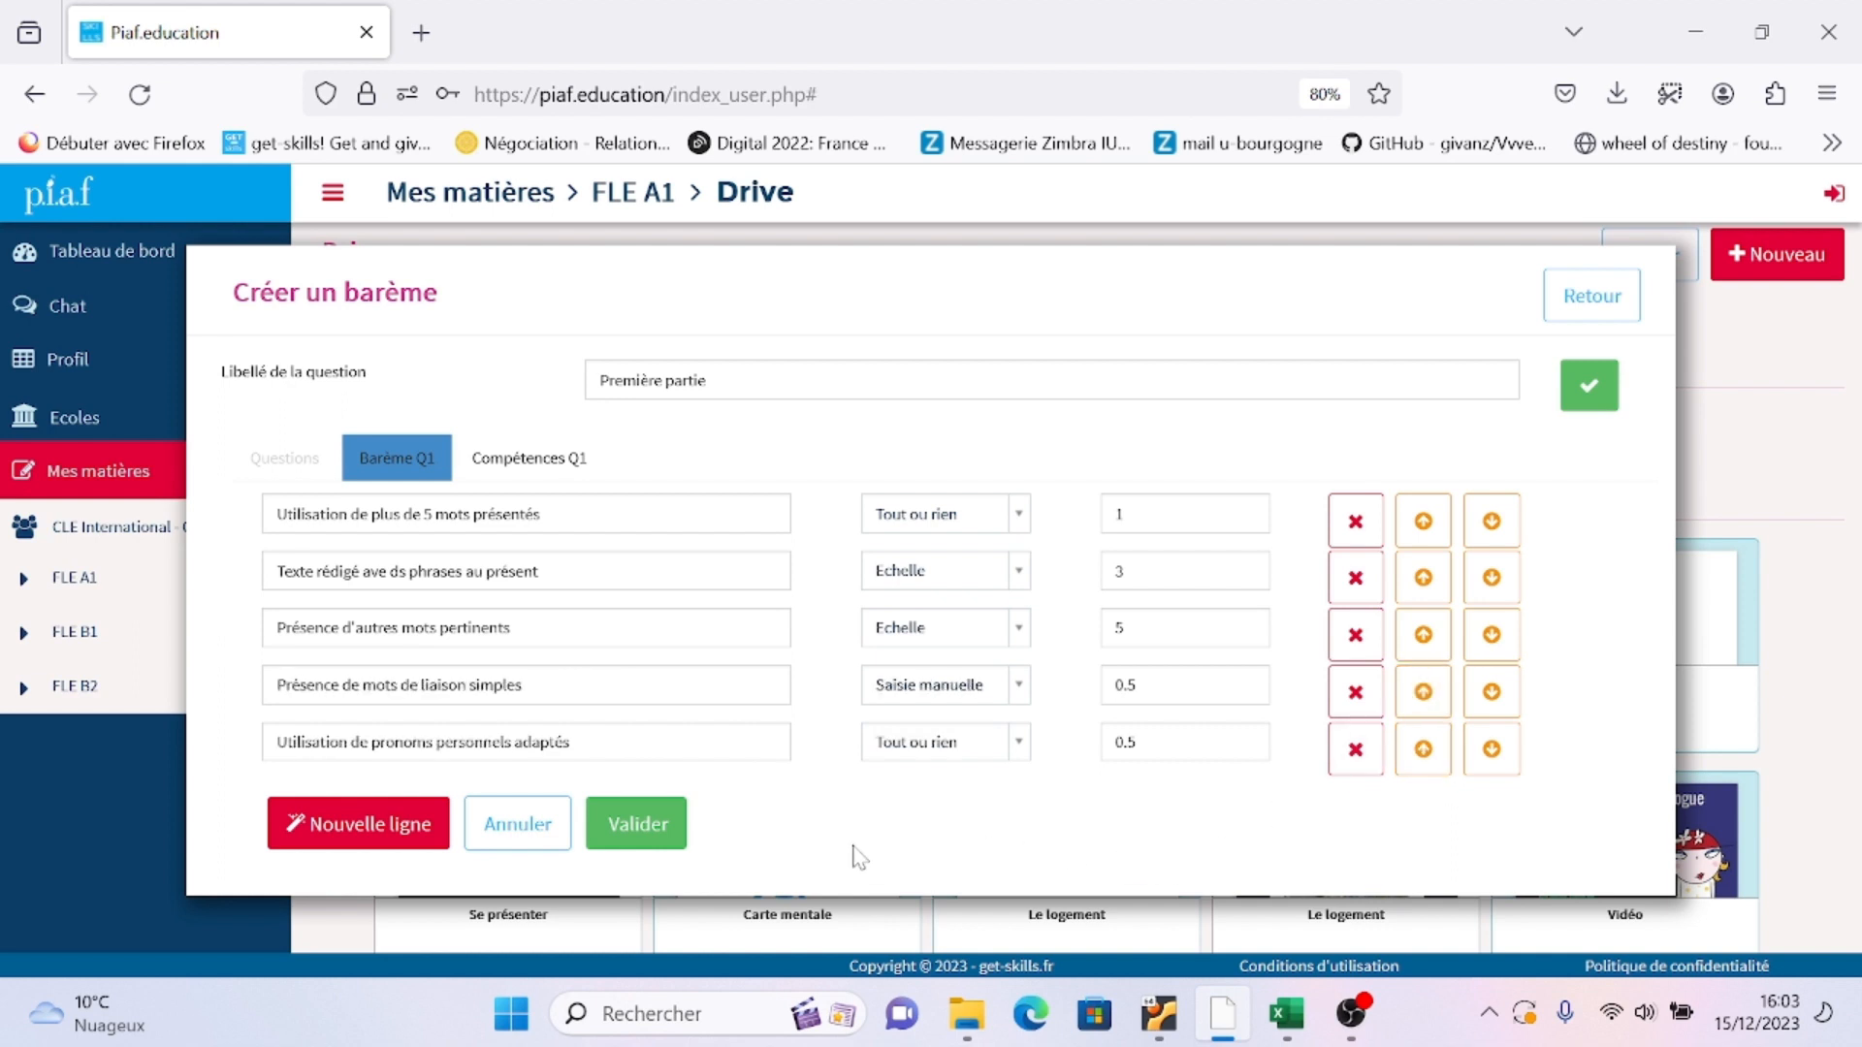
left_click(640, 831)
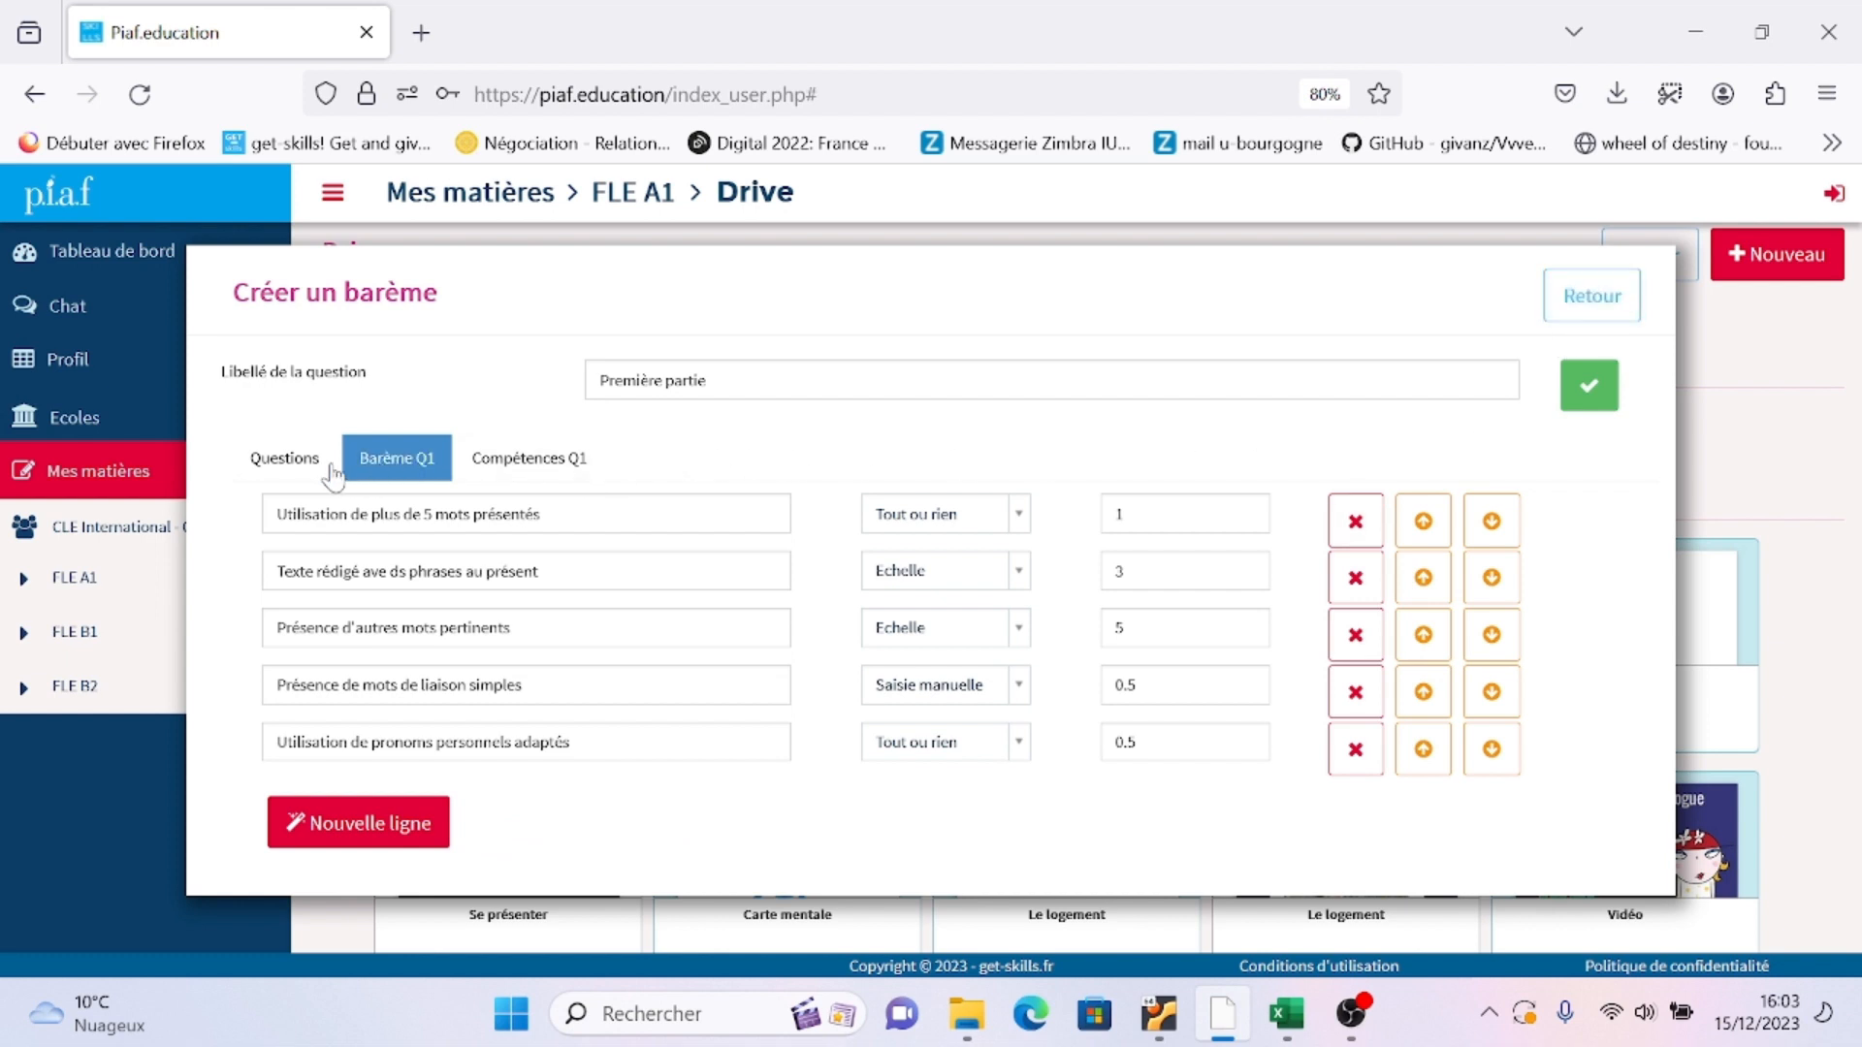
Return to the question list, validate the label of "Première partie" and add a new question labelled "Forme"
left_click(284, 457)
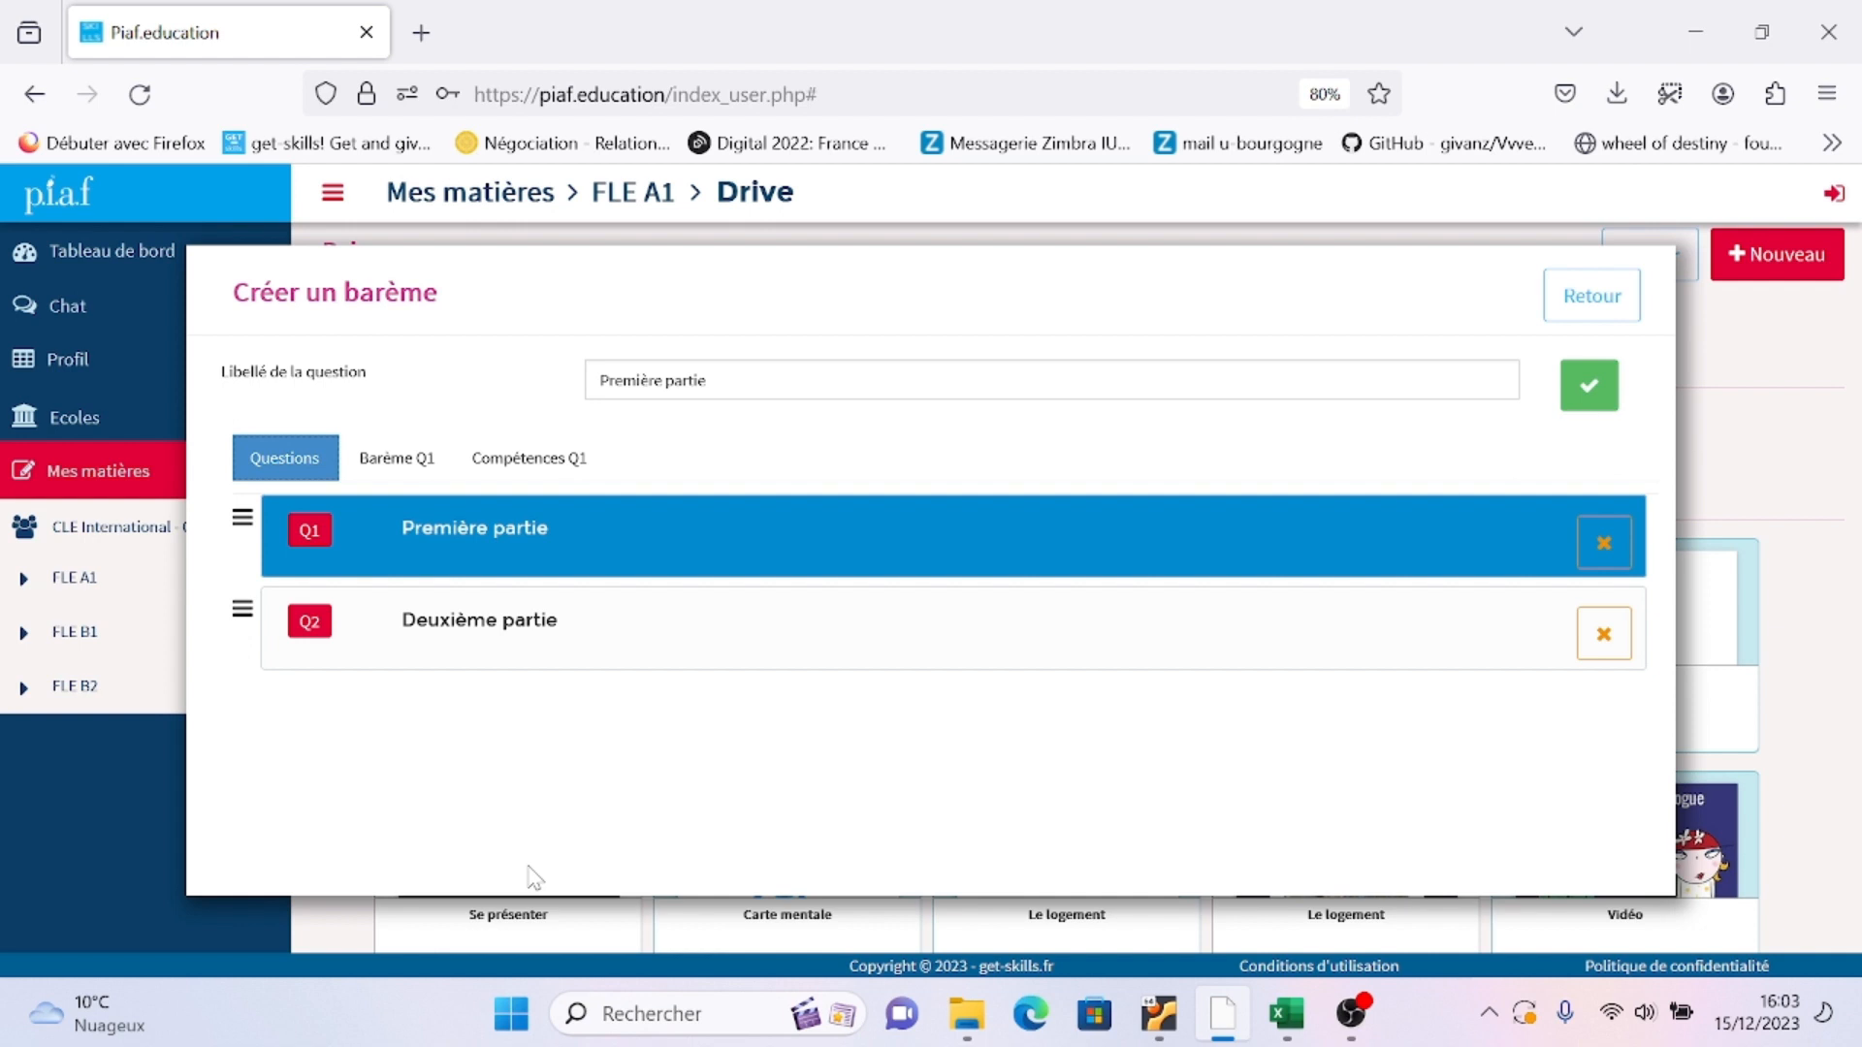
left_click(1476, 499)
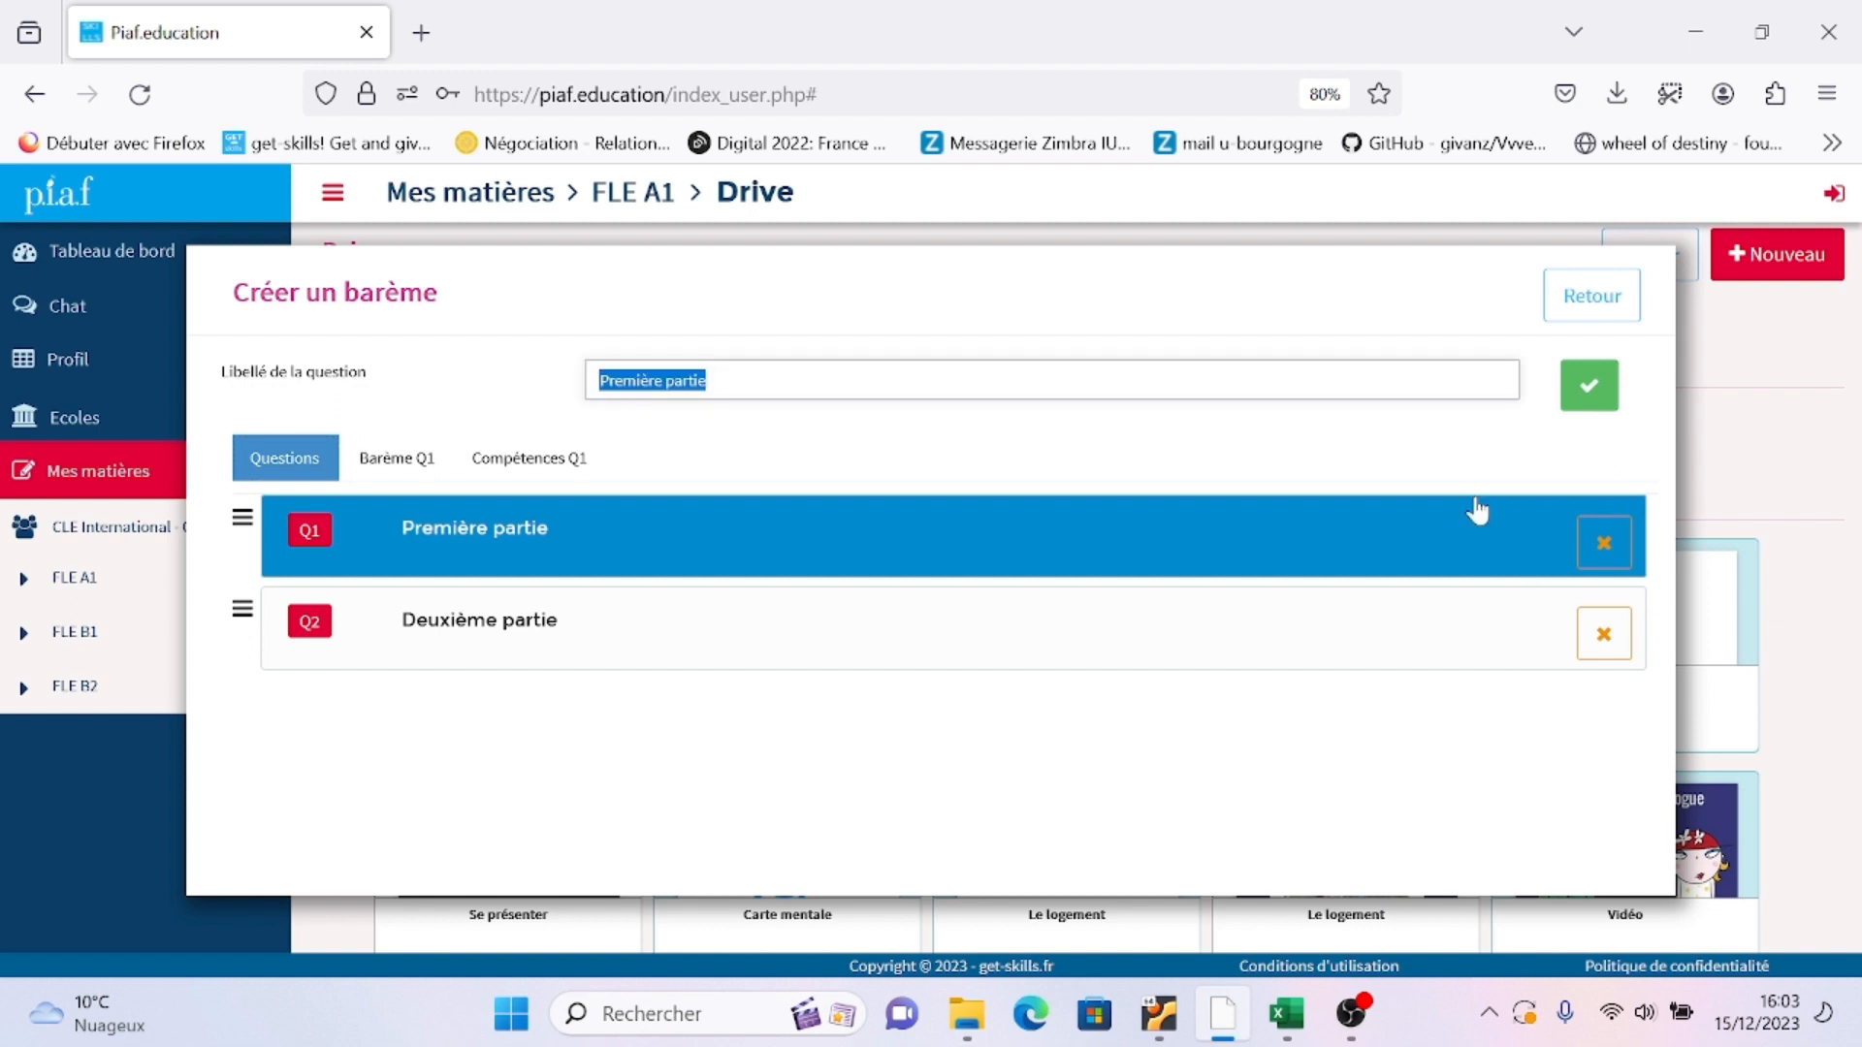
left_click(1591, 388)
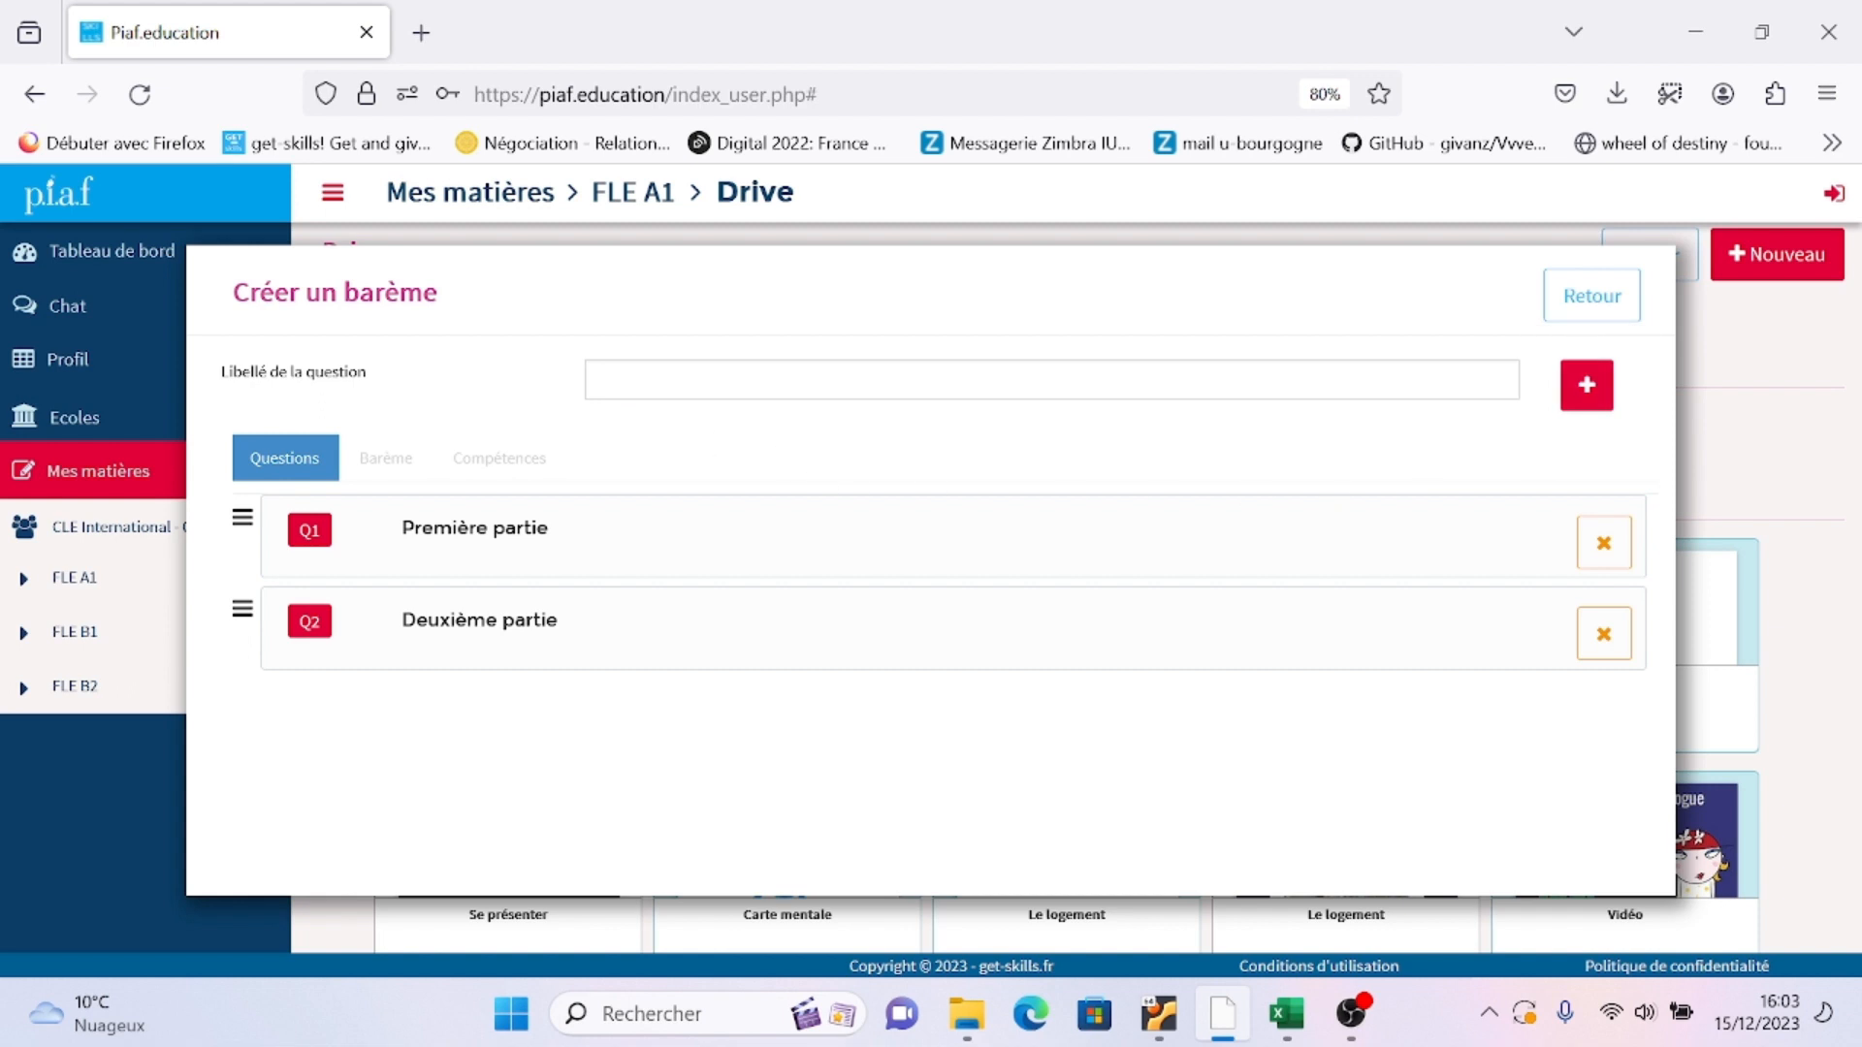
left_click(599, 379)
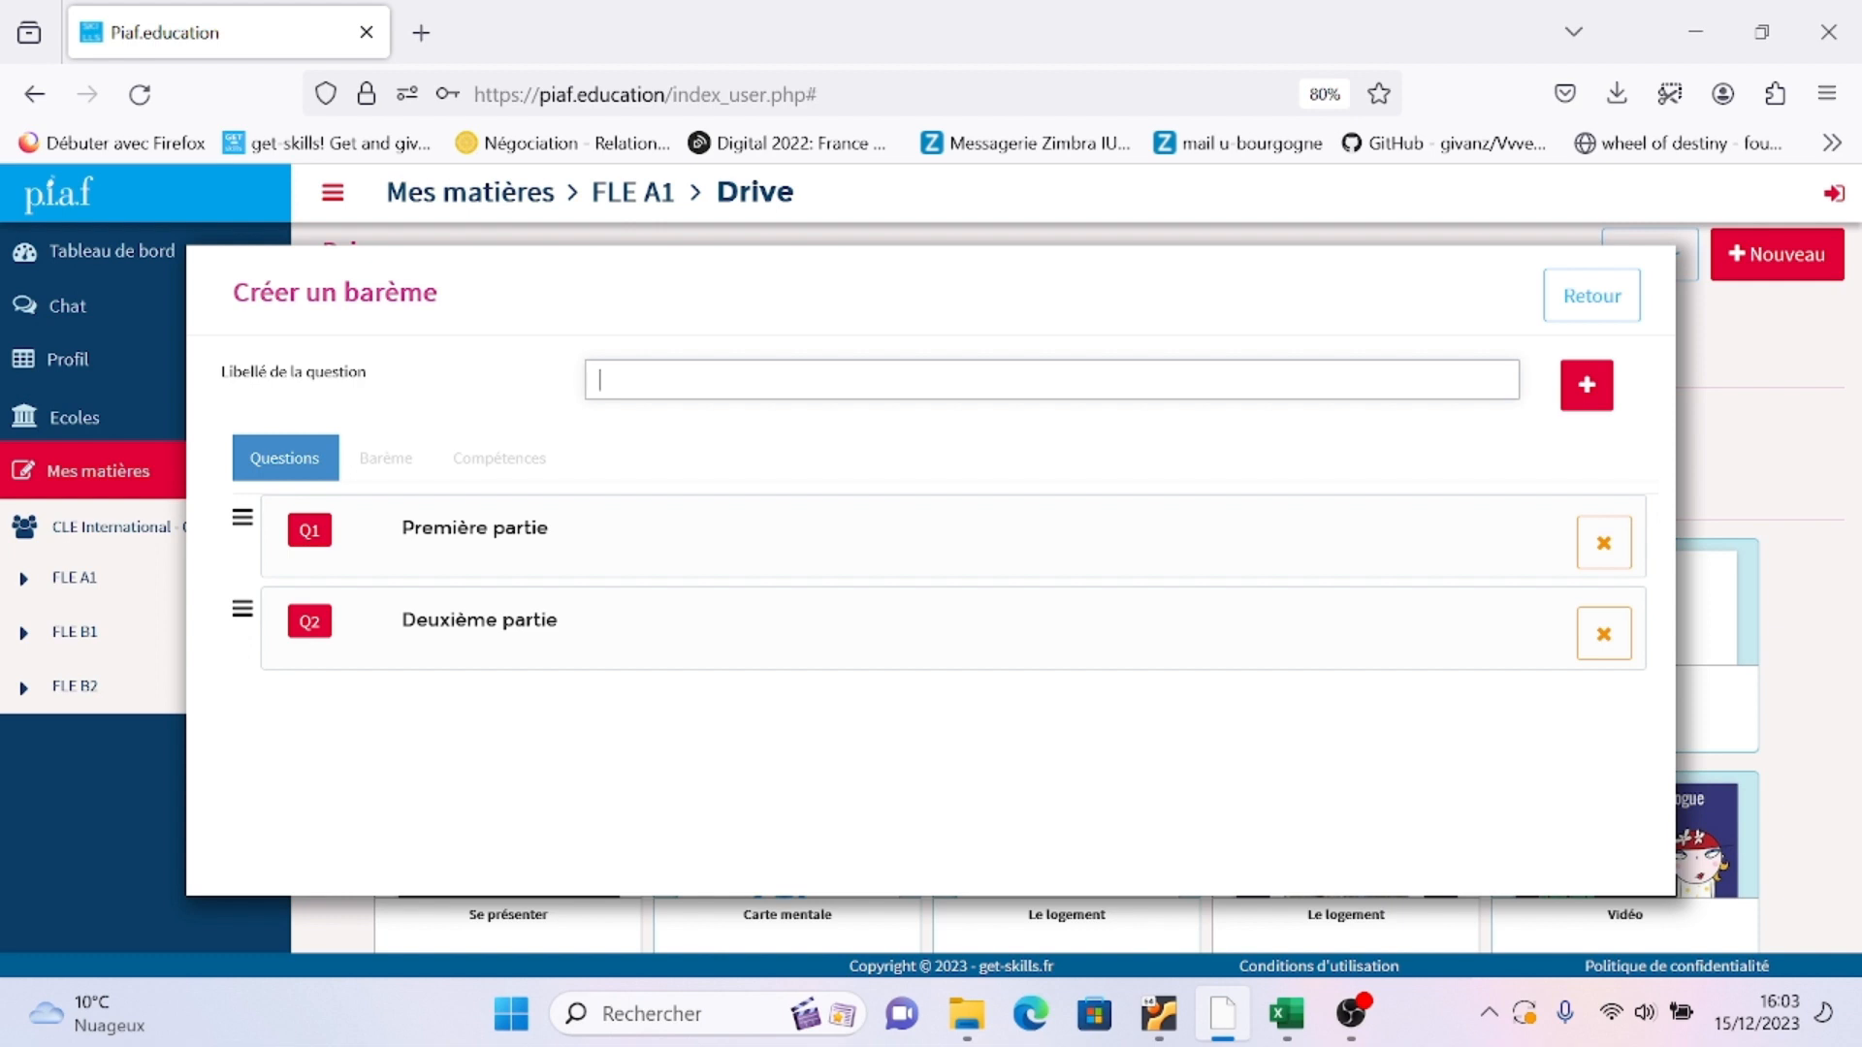
type("Forme")
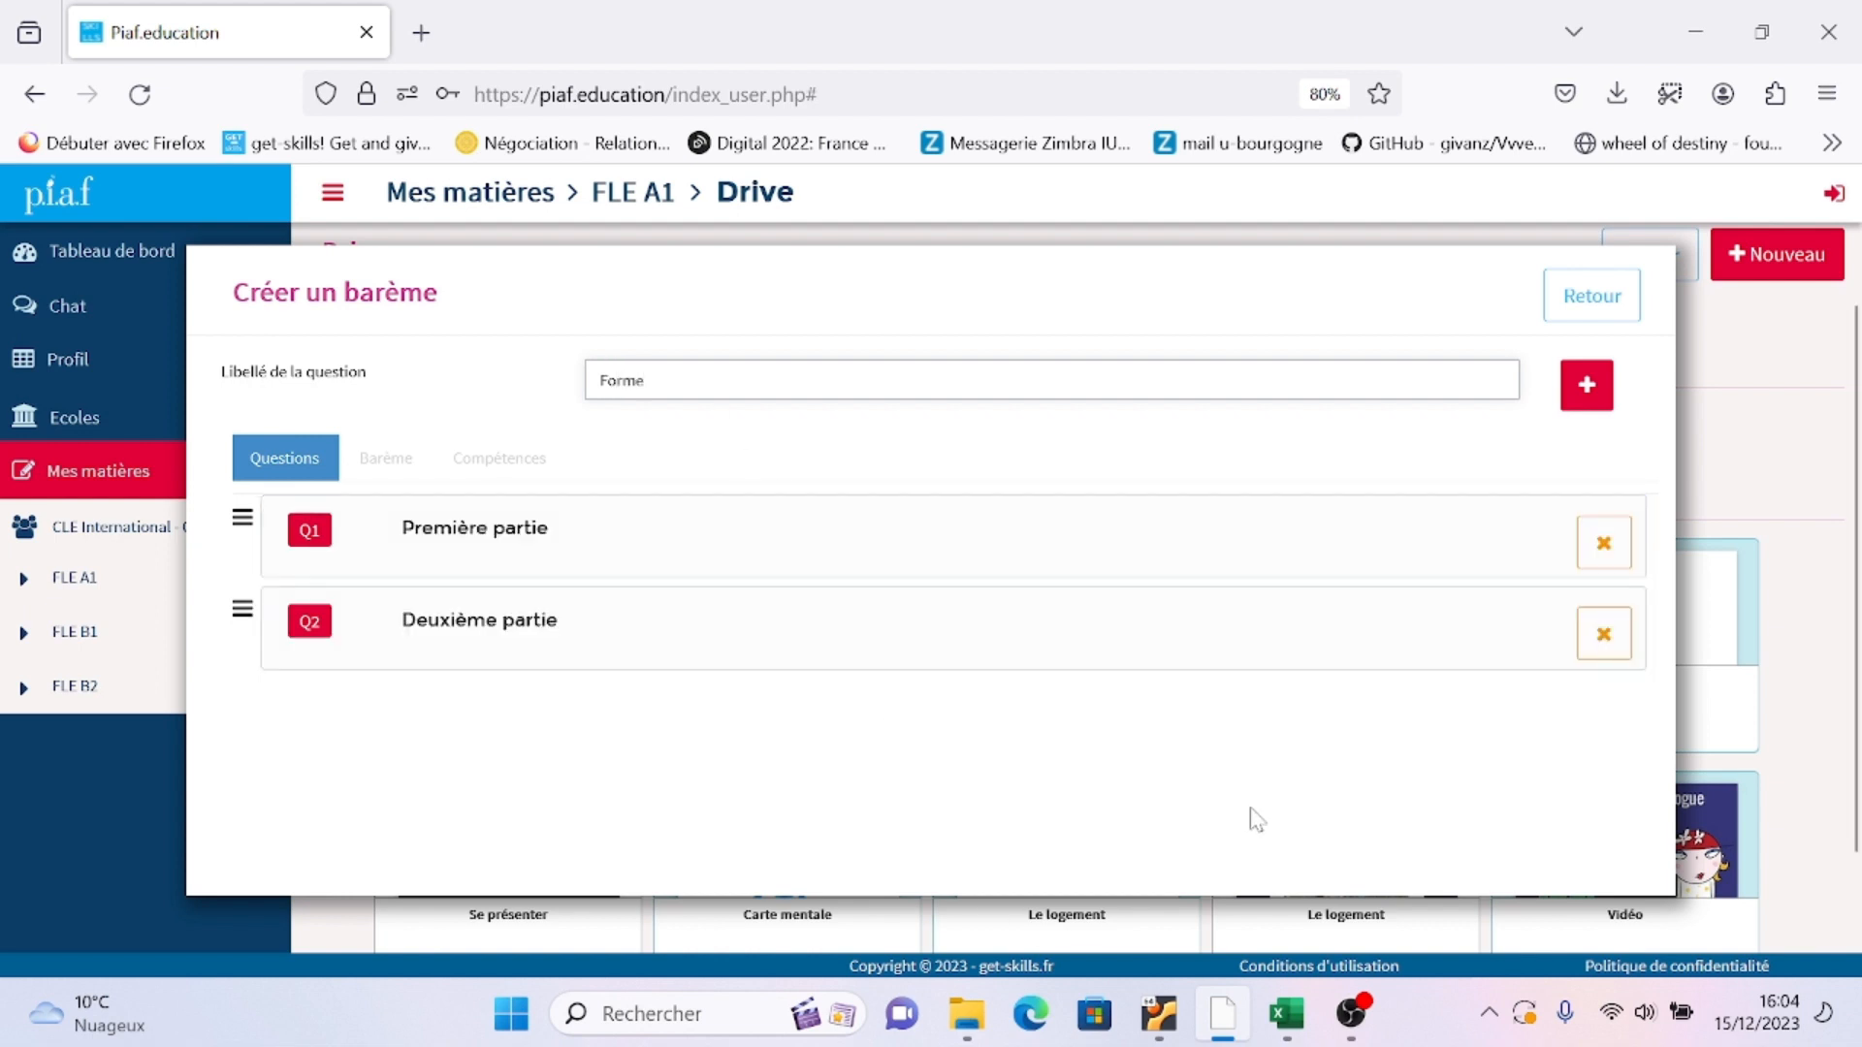
left_click(1591, 388)
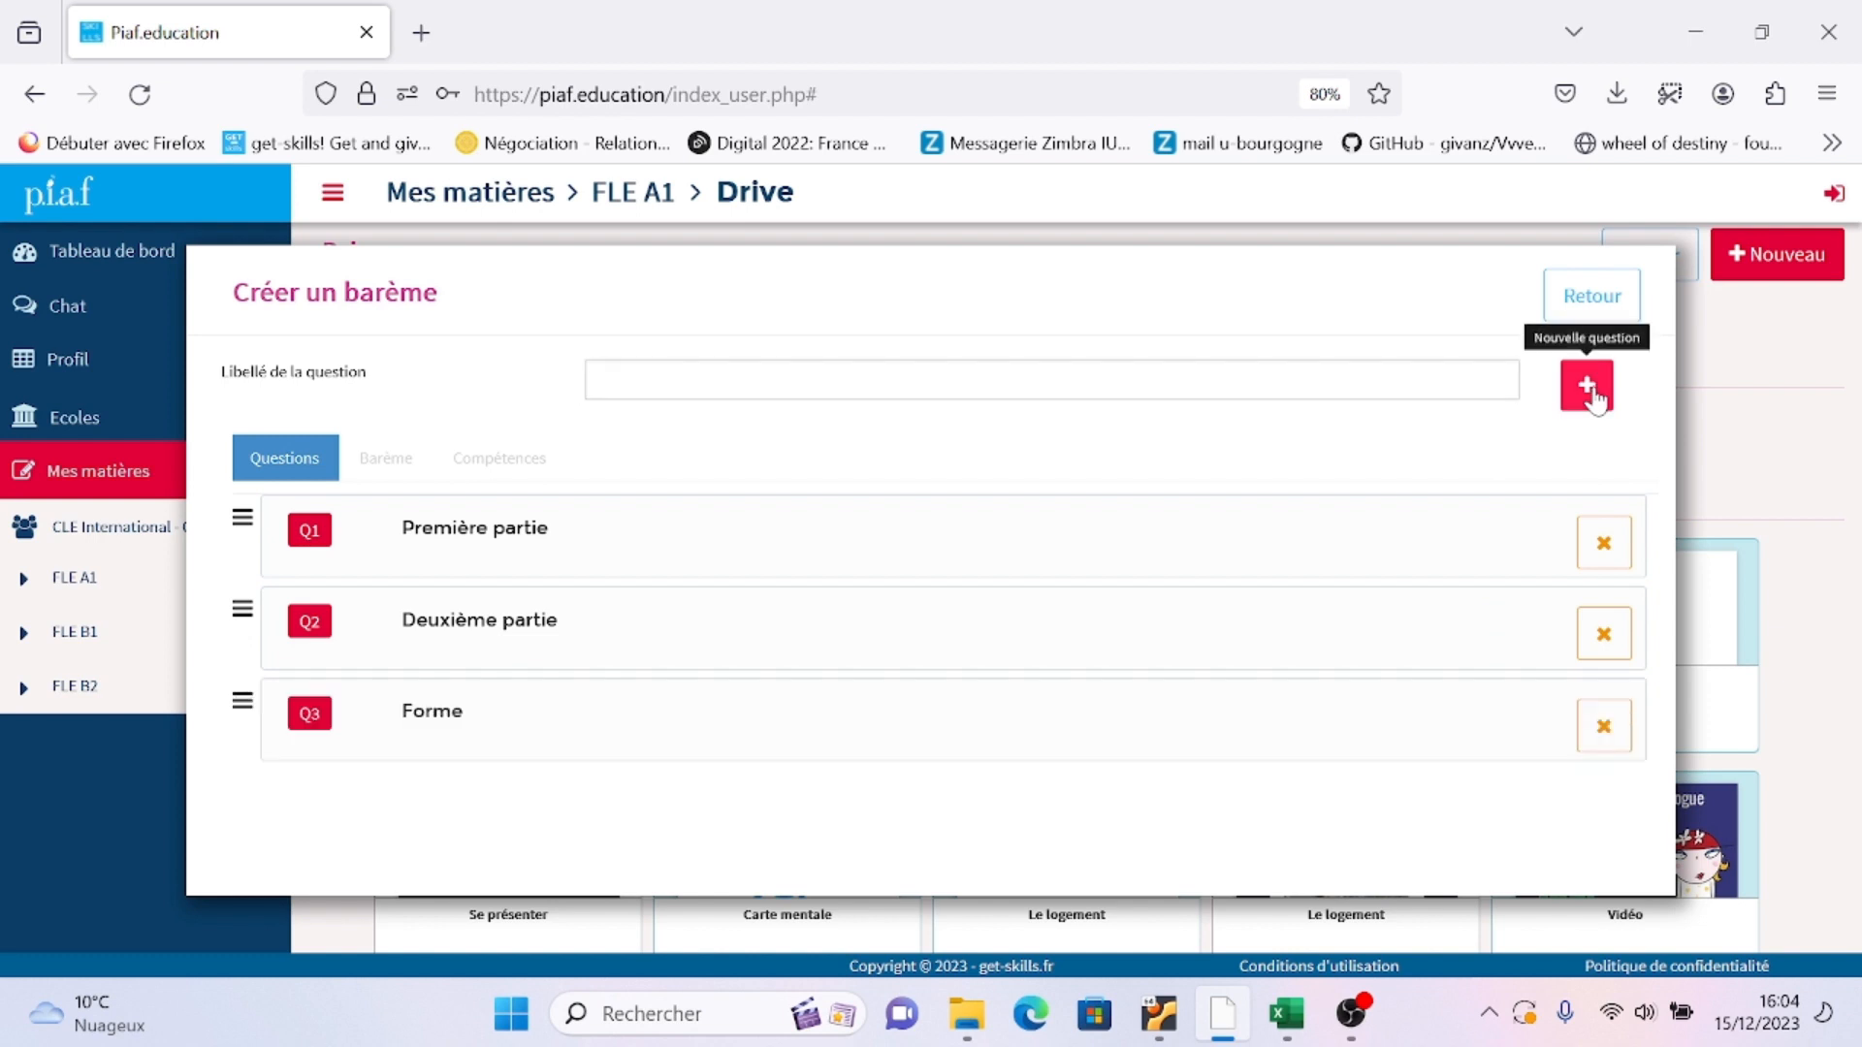
Open the grading scale of the question "Forme" and name its two criteria "Orthographe" and "Grammaire"
left_click(453, 740)
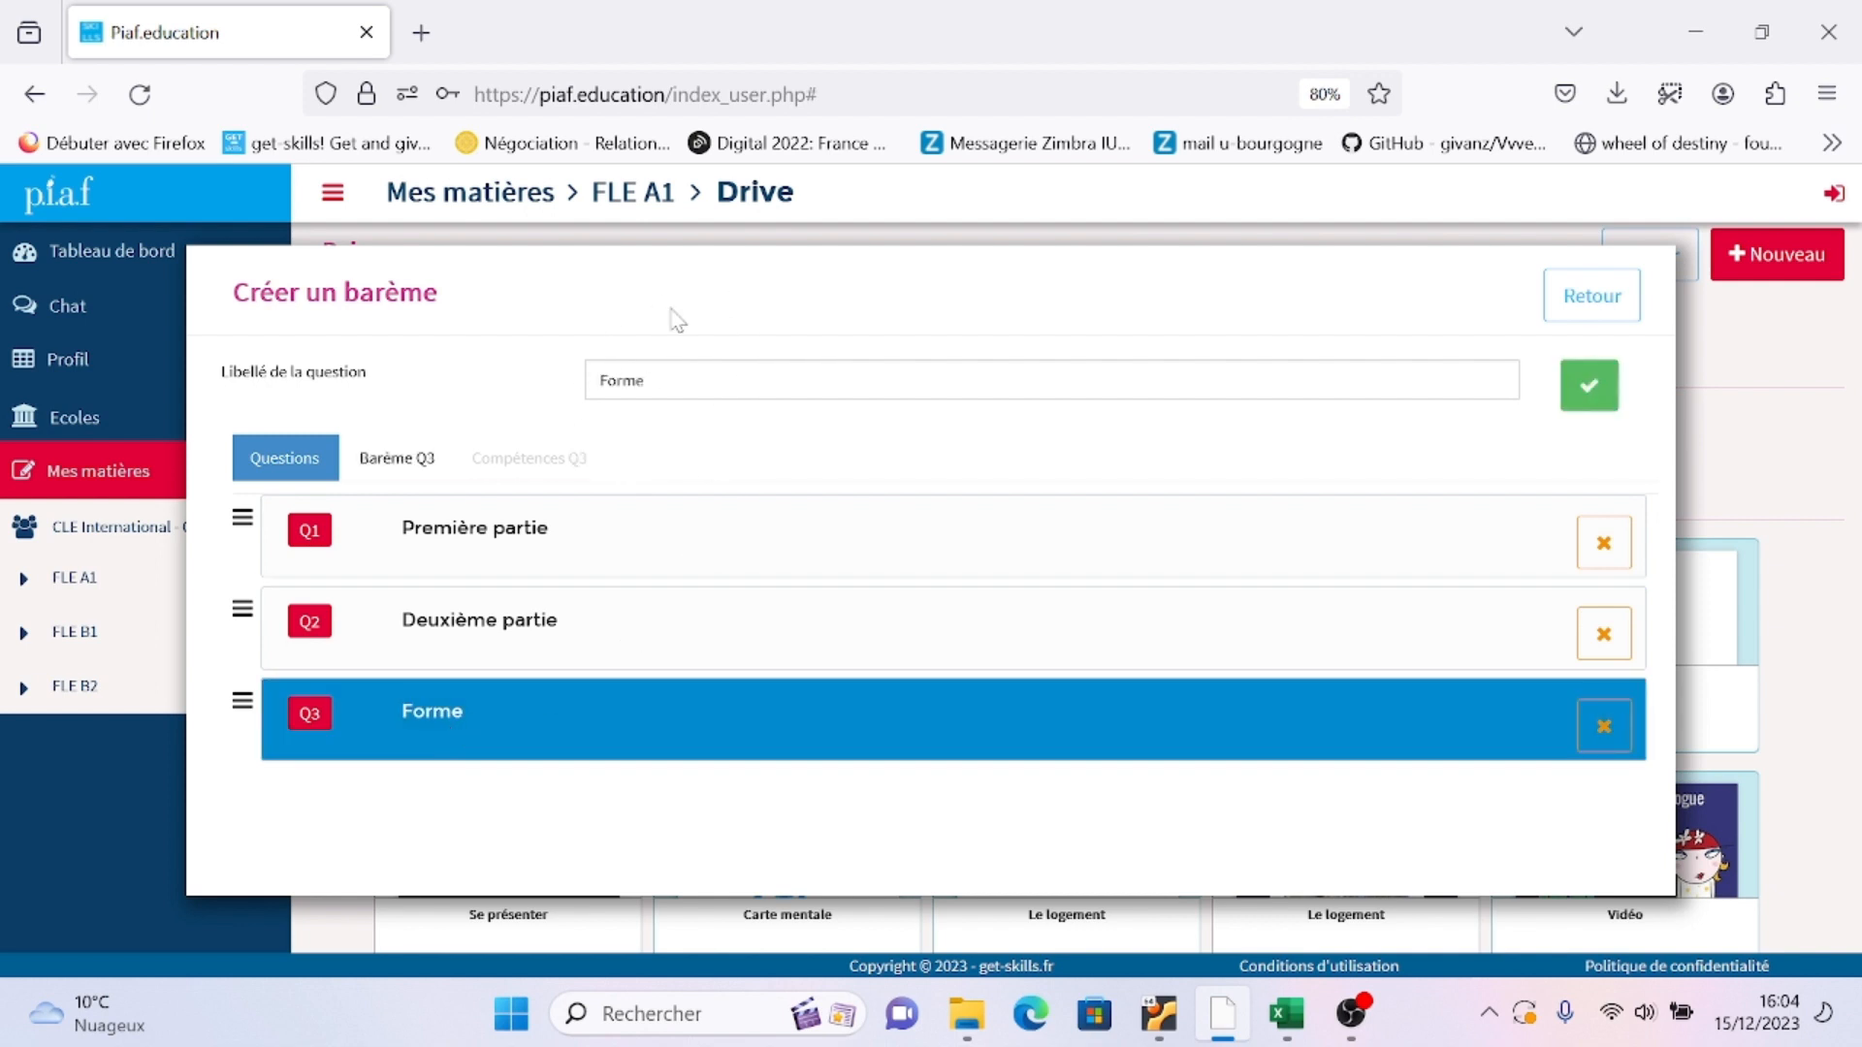
left_click(398, 459)
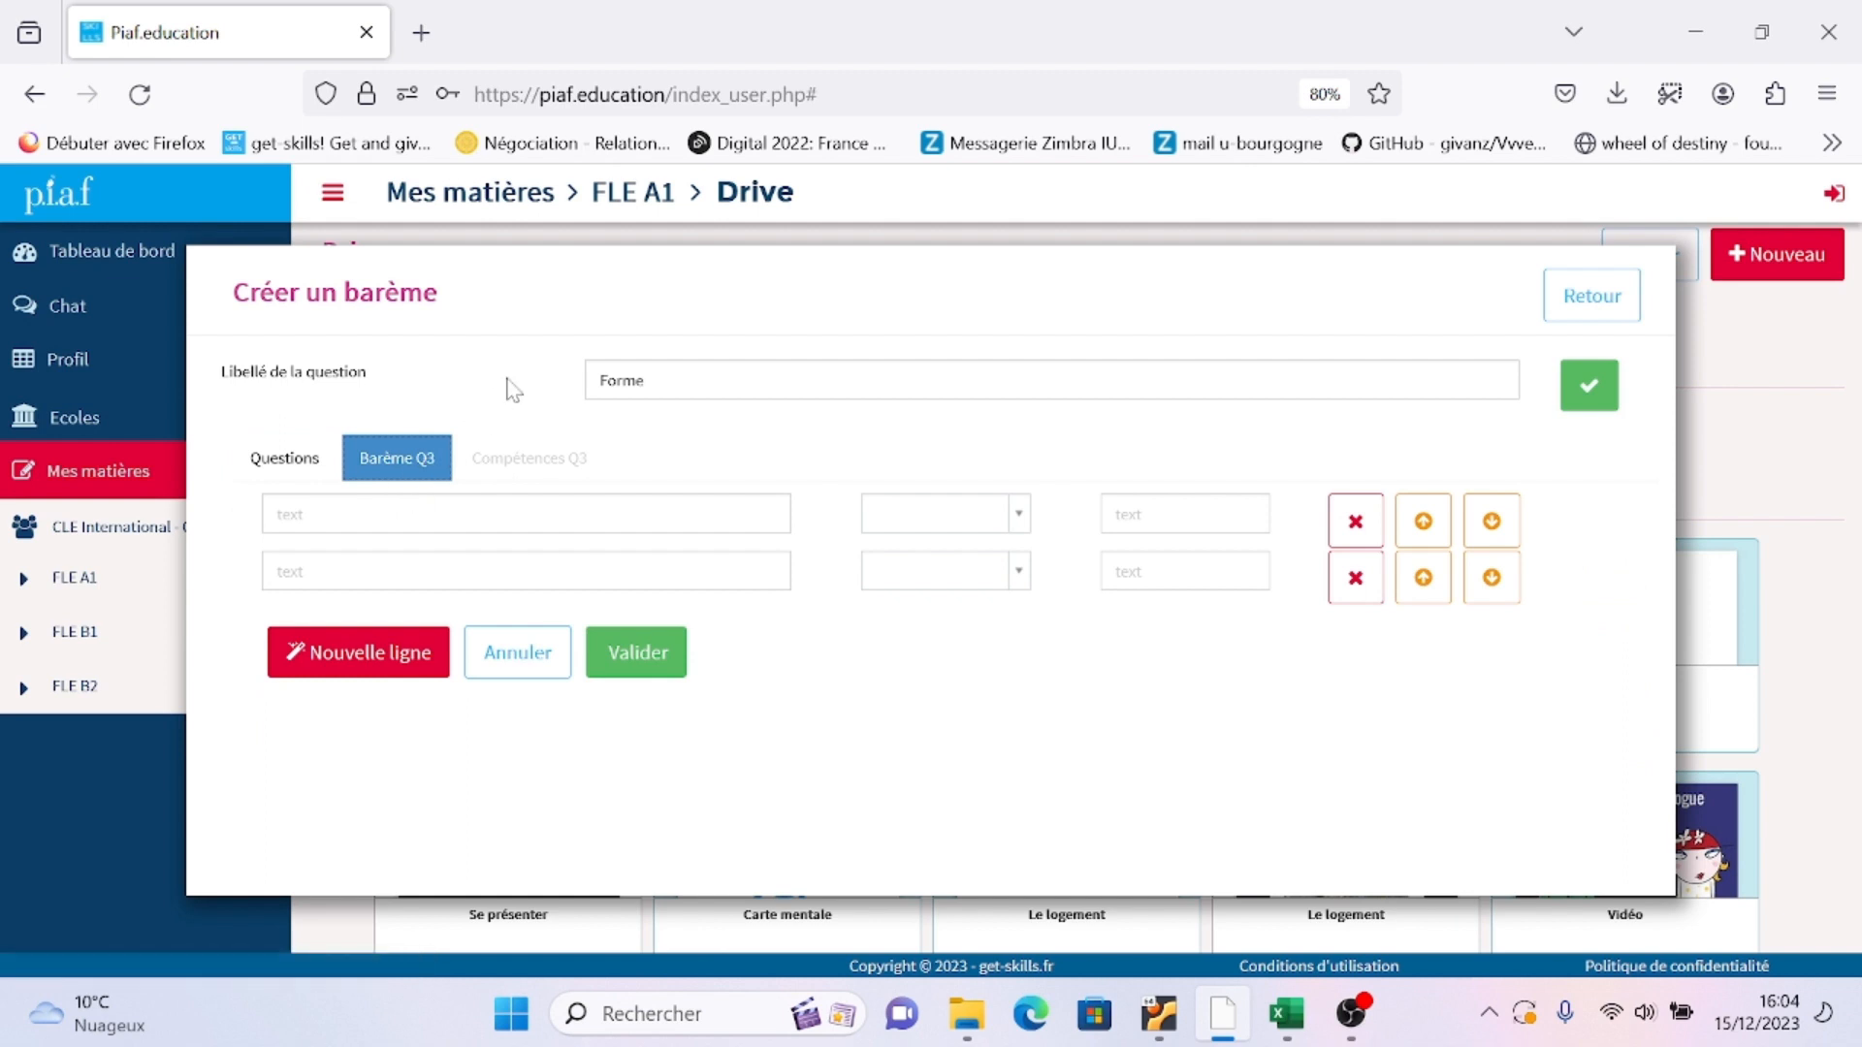
left_click(558, 513)
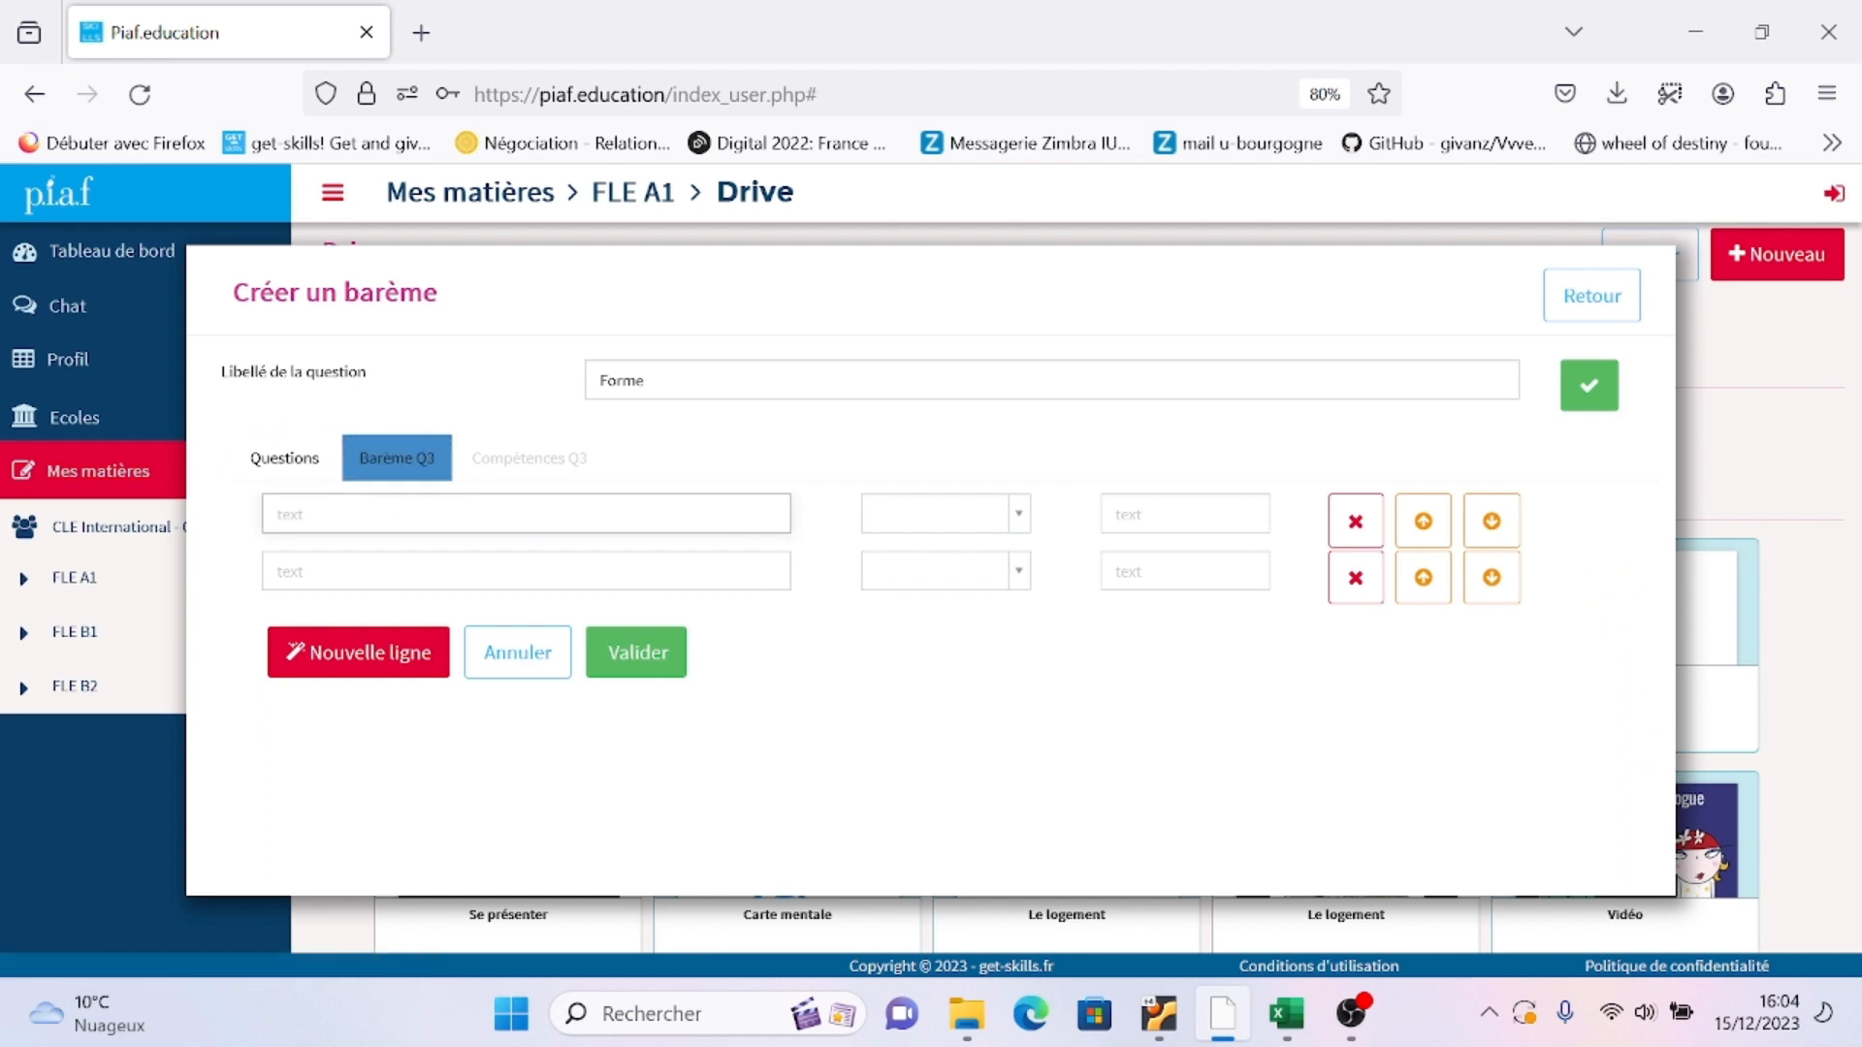
type("Orthographe")
left_click(349, 571)
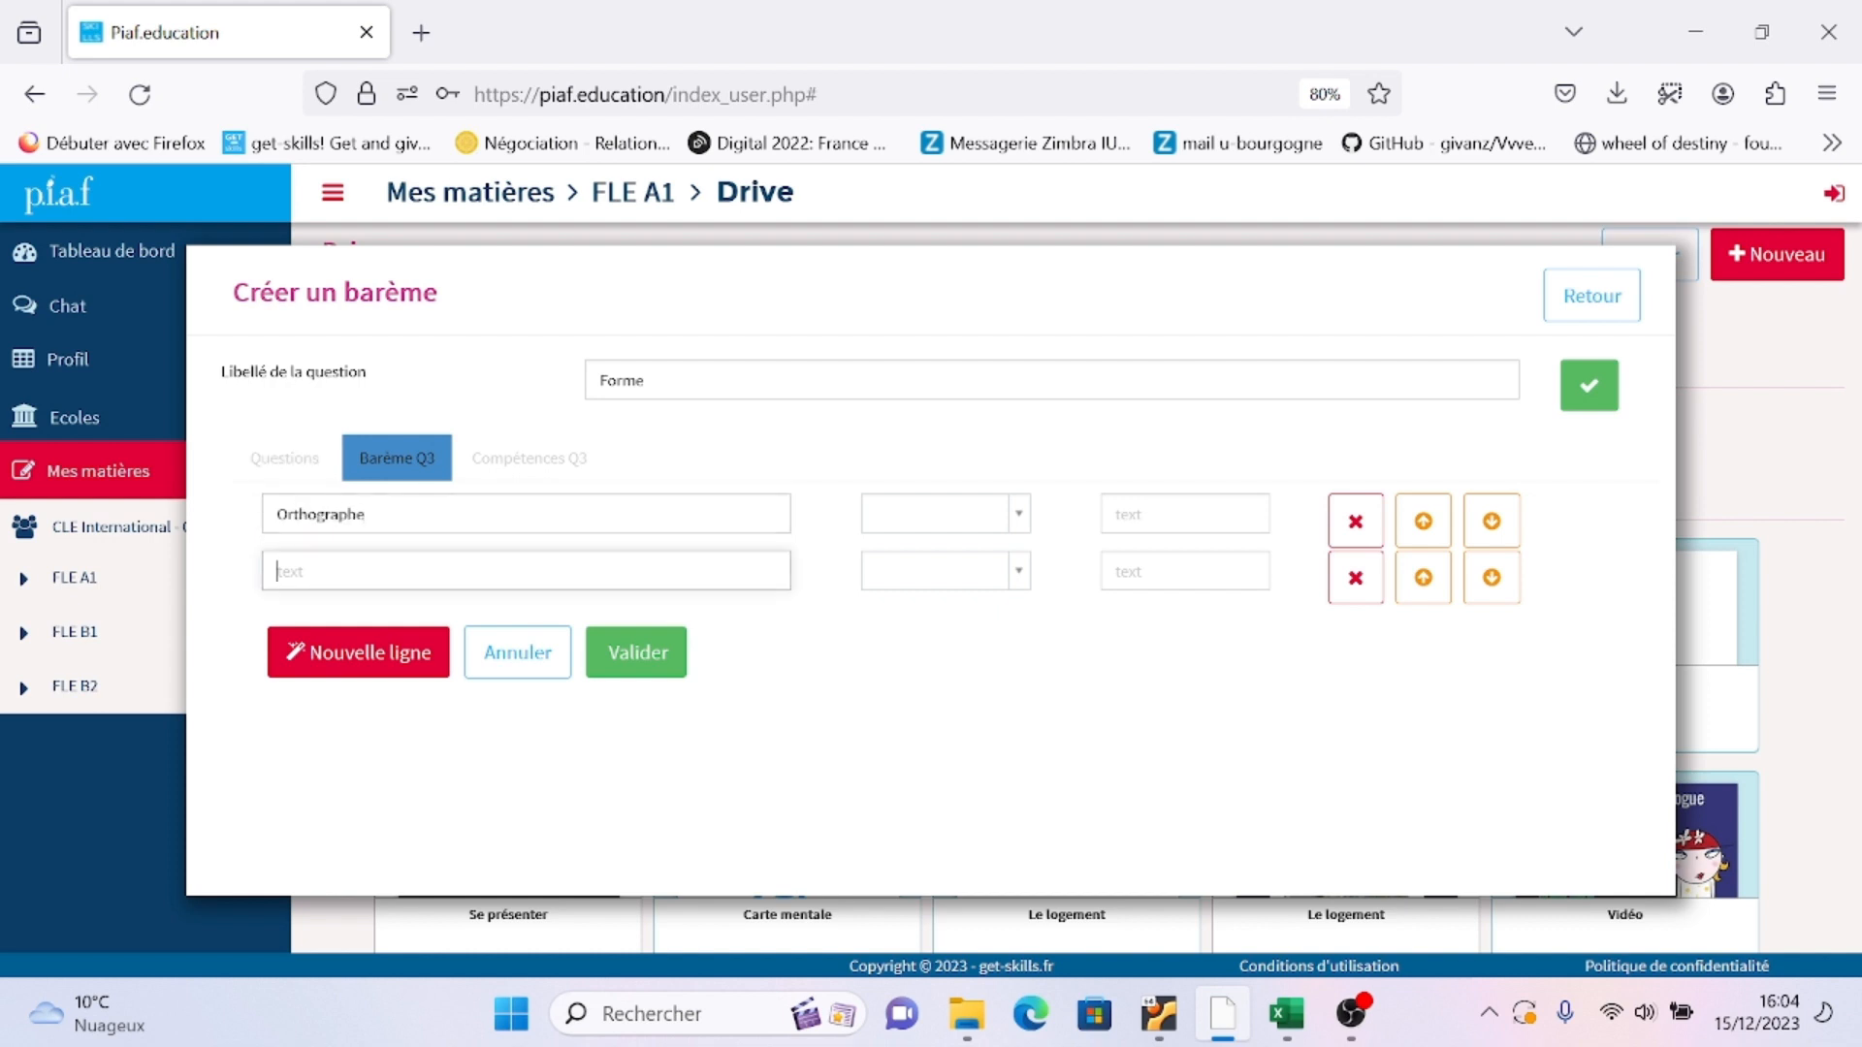
type("Grammaire")
Set the "Orthographe" criterion to Tout ou rien scoring with 1 point
left_click(966, 530)
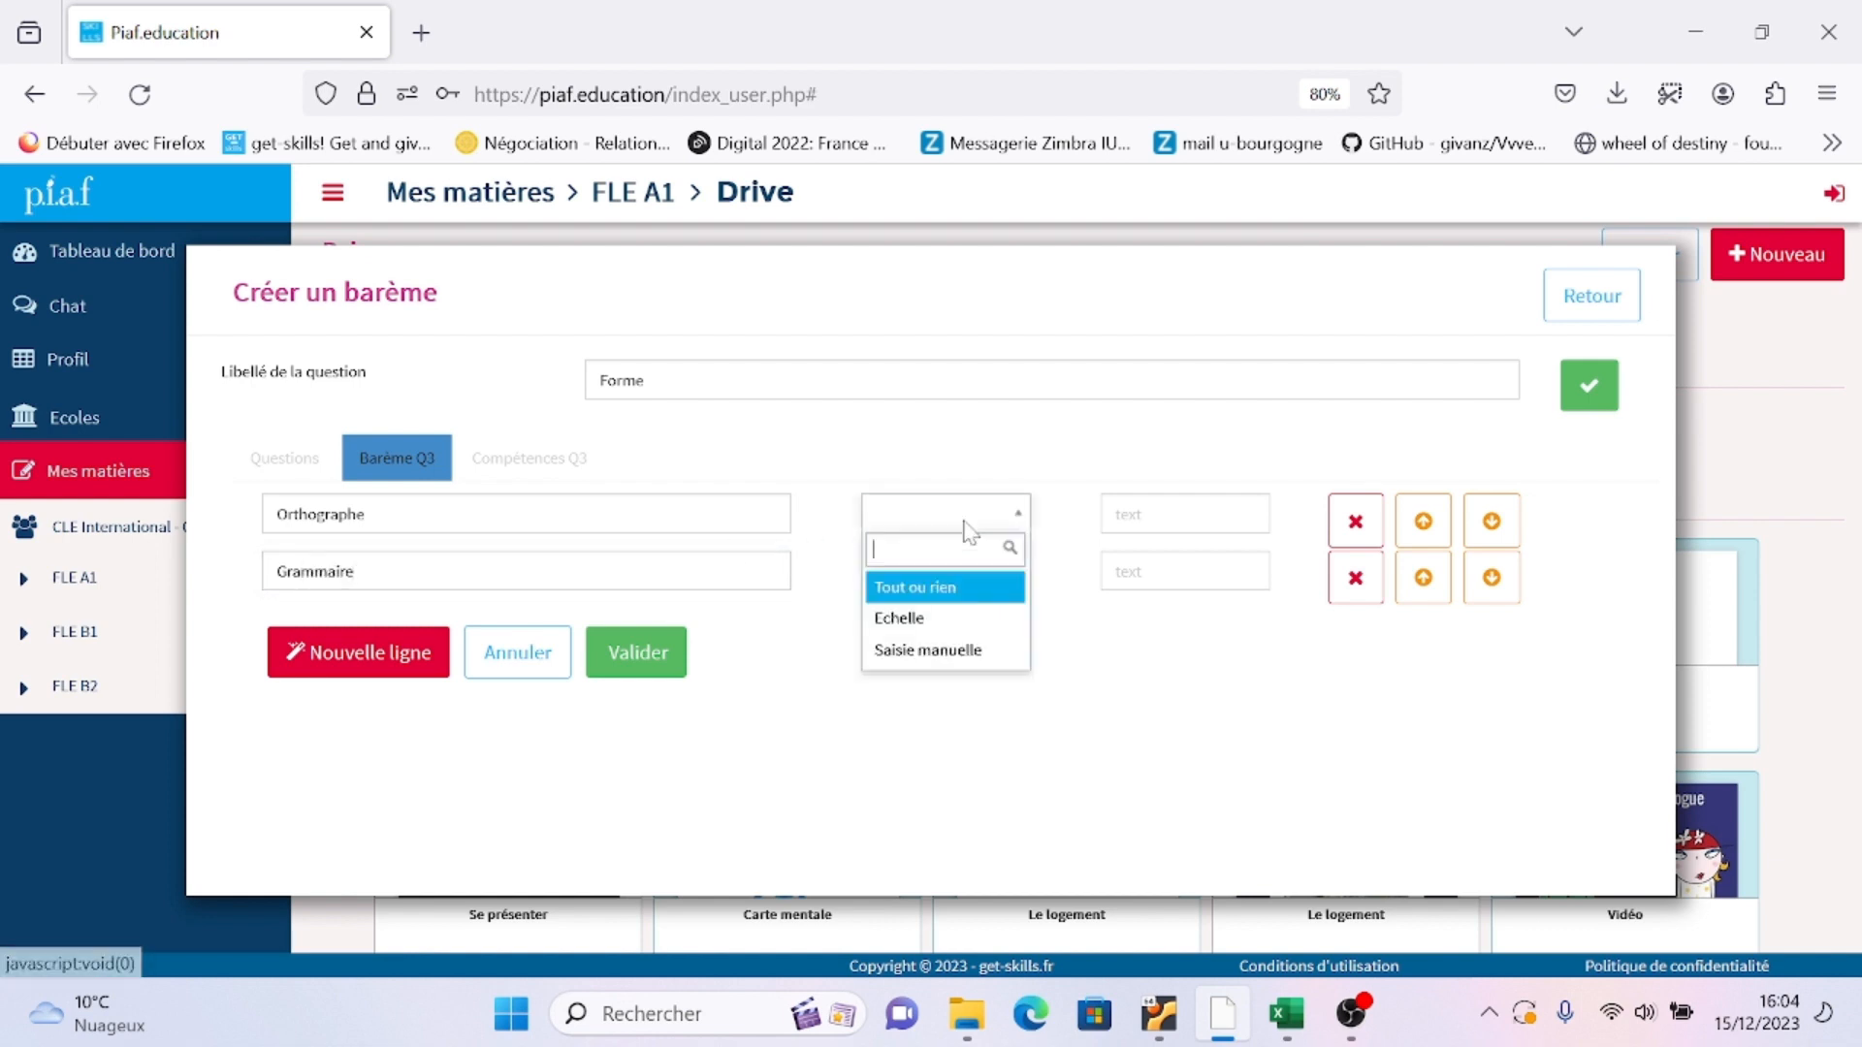
left_click(920, 589)
left_click(1115, 514)
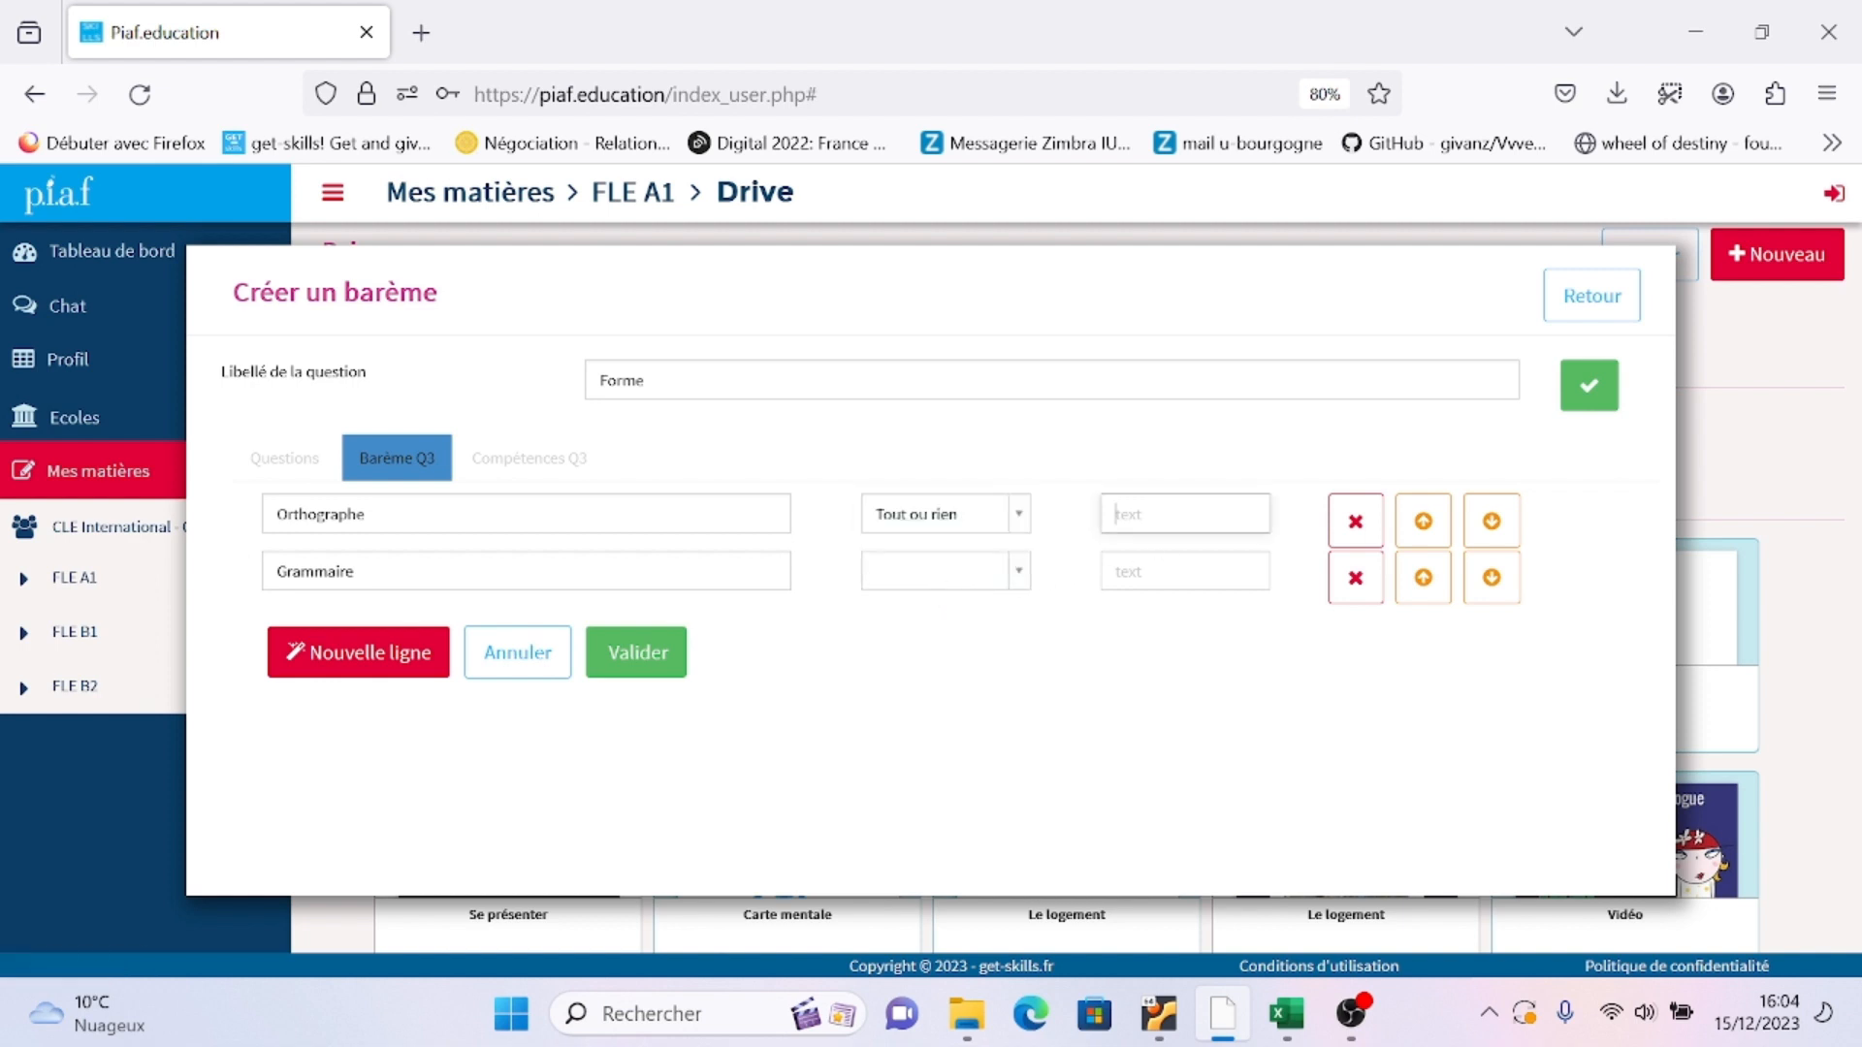
type("1")
left_click(1155, 549)
Set the "Grammaire" criterion to Echelle scoring with a value of 3 and validate the scale
left_click(921, 592)
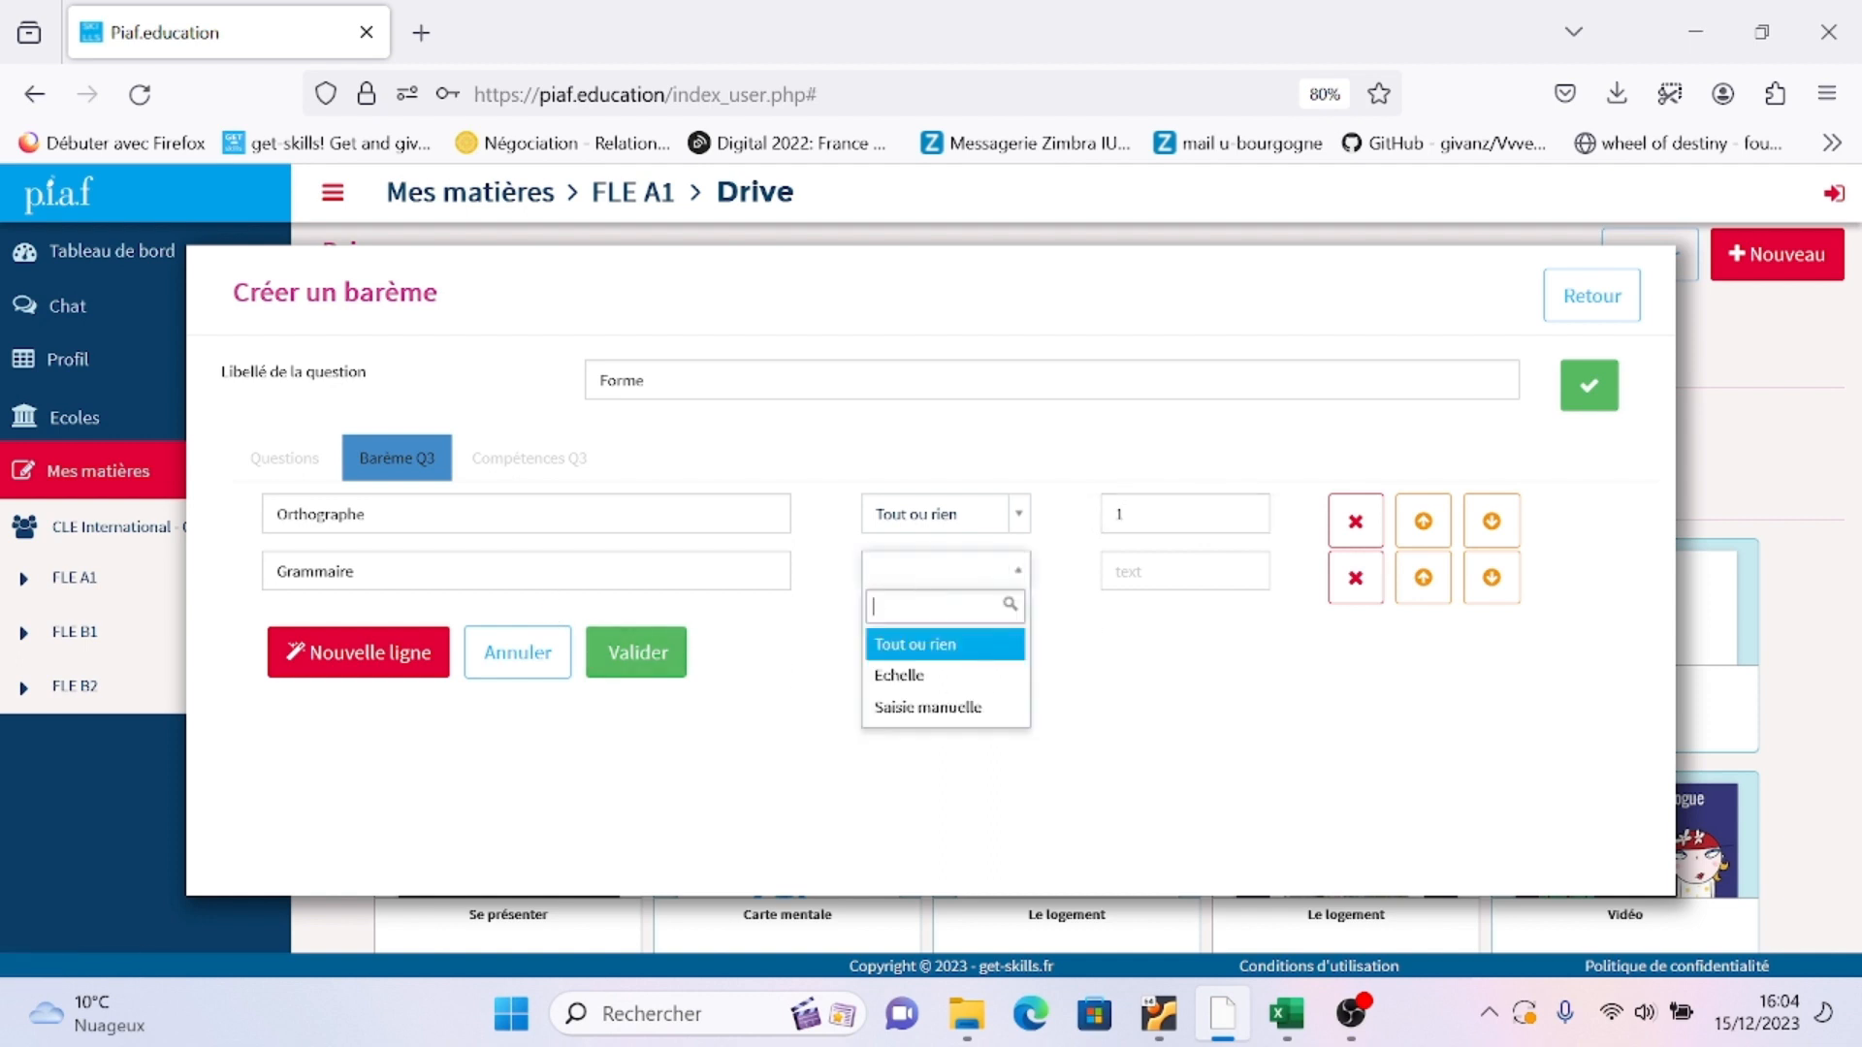
left_click(943, 678)
left_click(1170, 571)
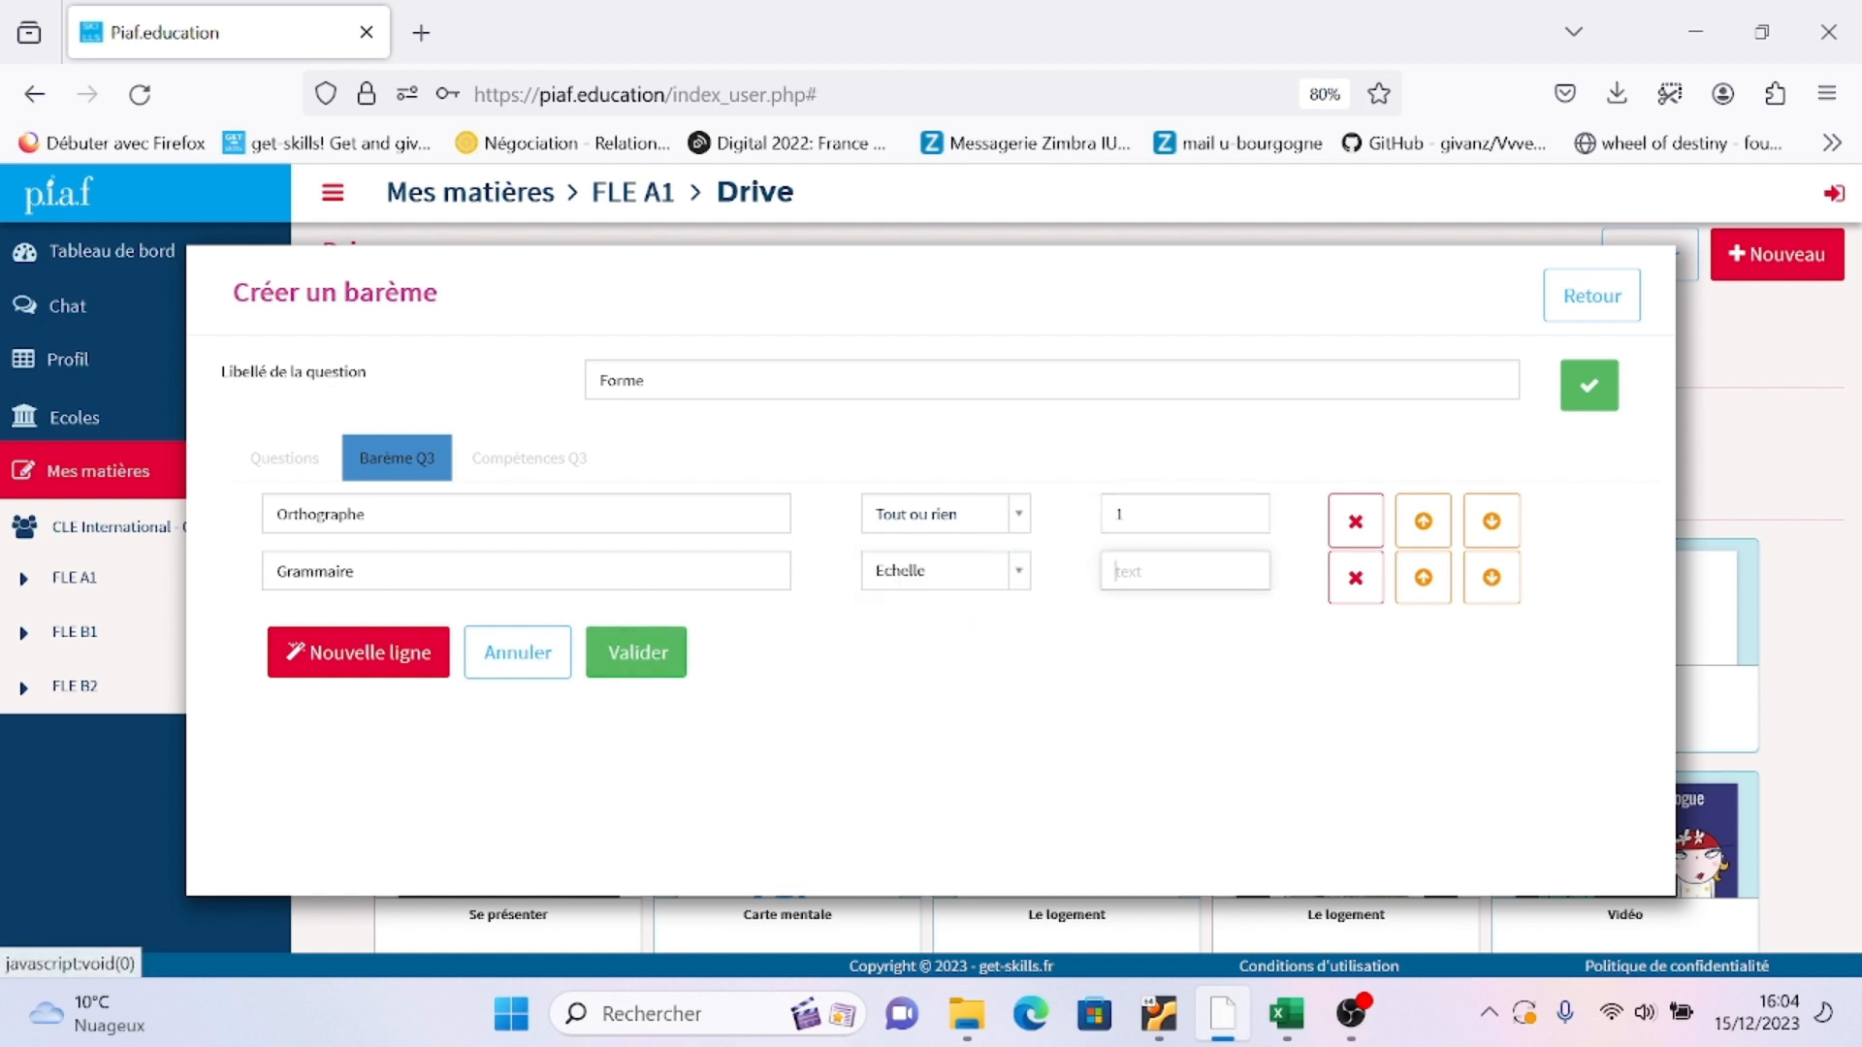
type("3")
left_click(1132, 698)
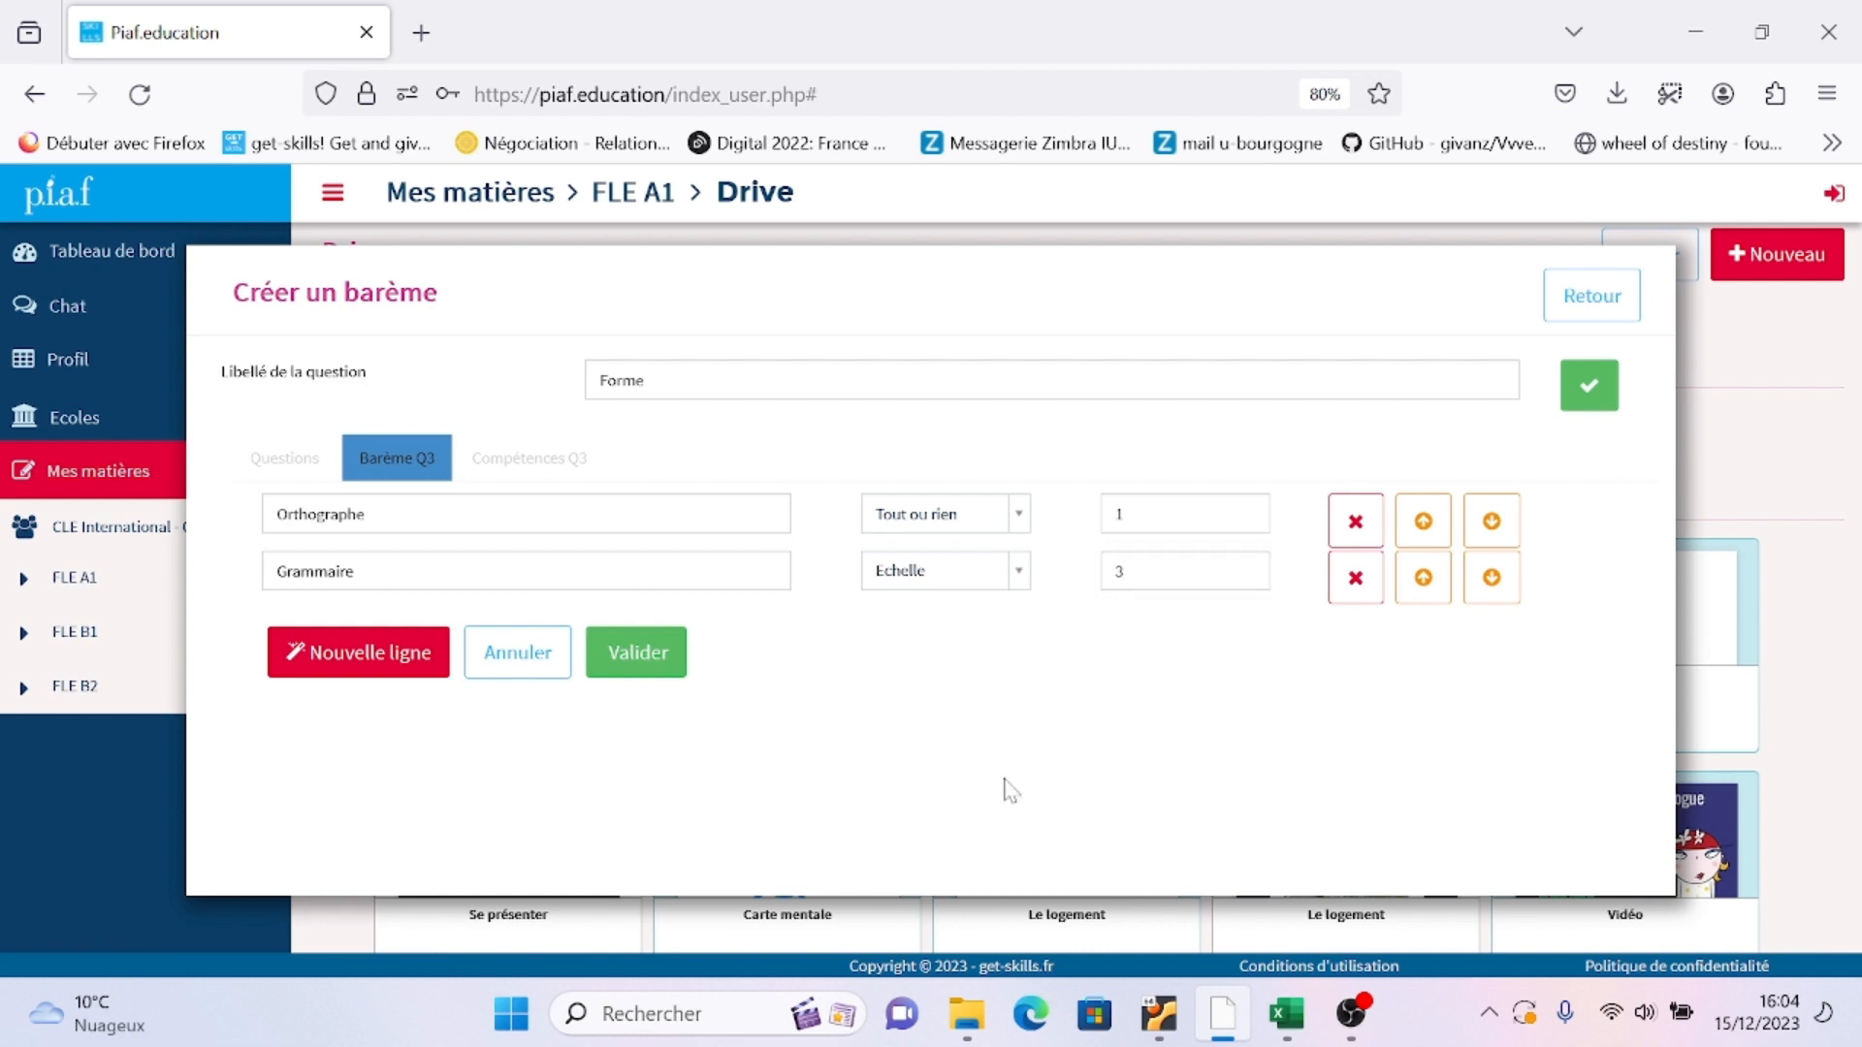
left_click(639, 649)
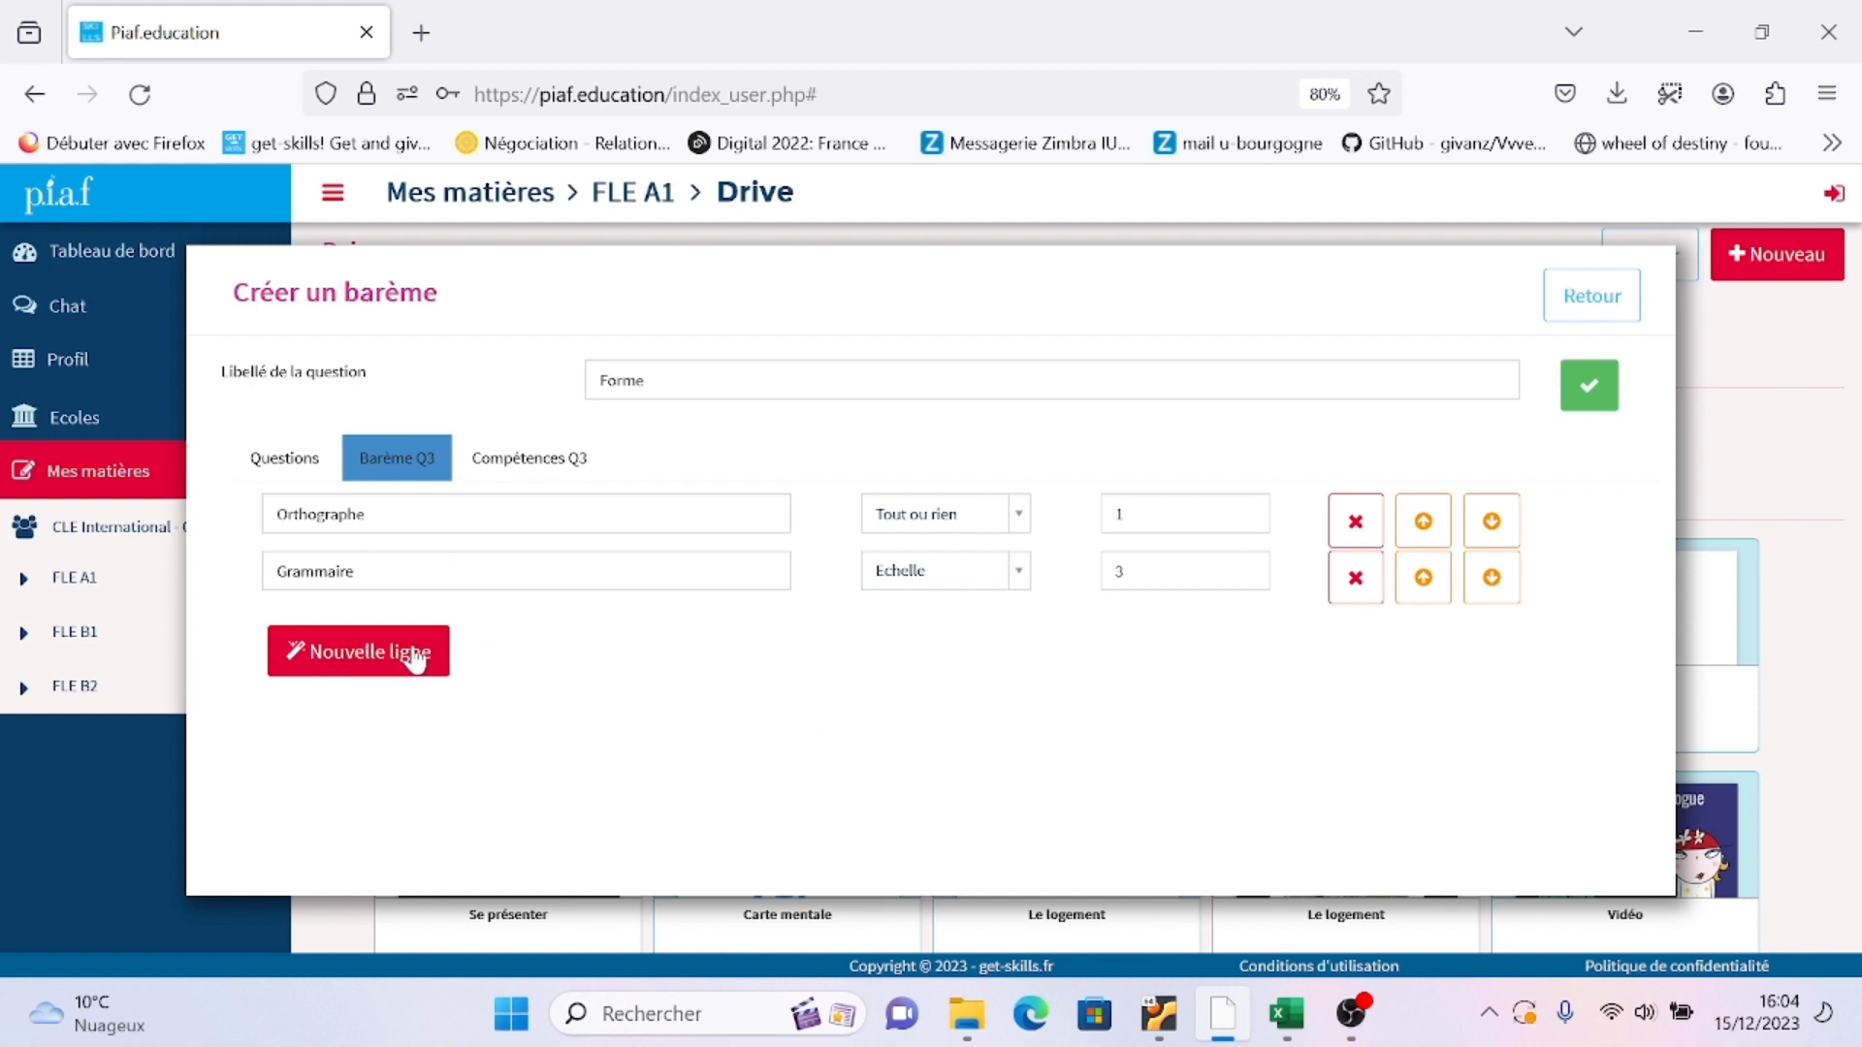
Select the competence "A1 - Production écrite" for the question "Forme" and return to the question list
left_click(564, 459)
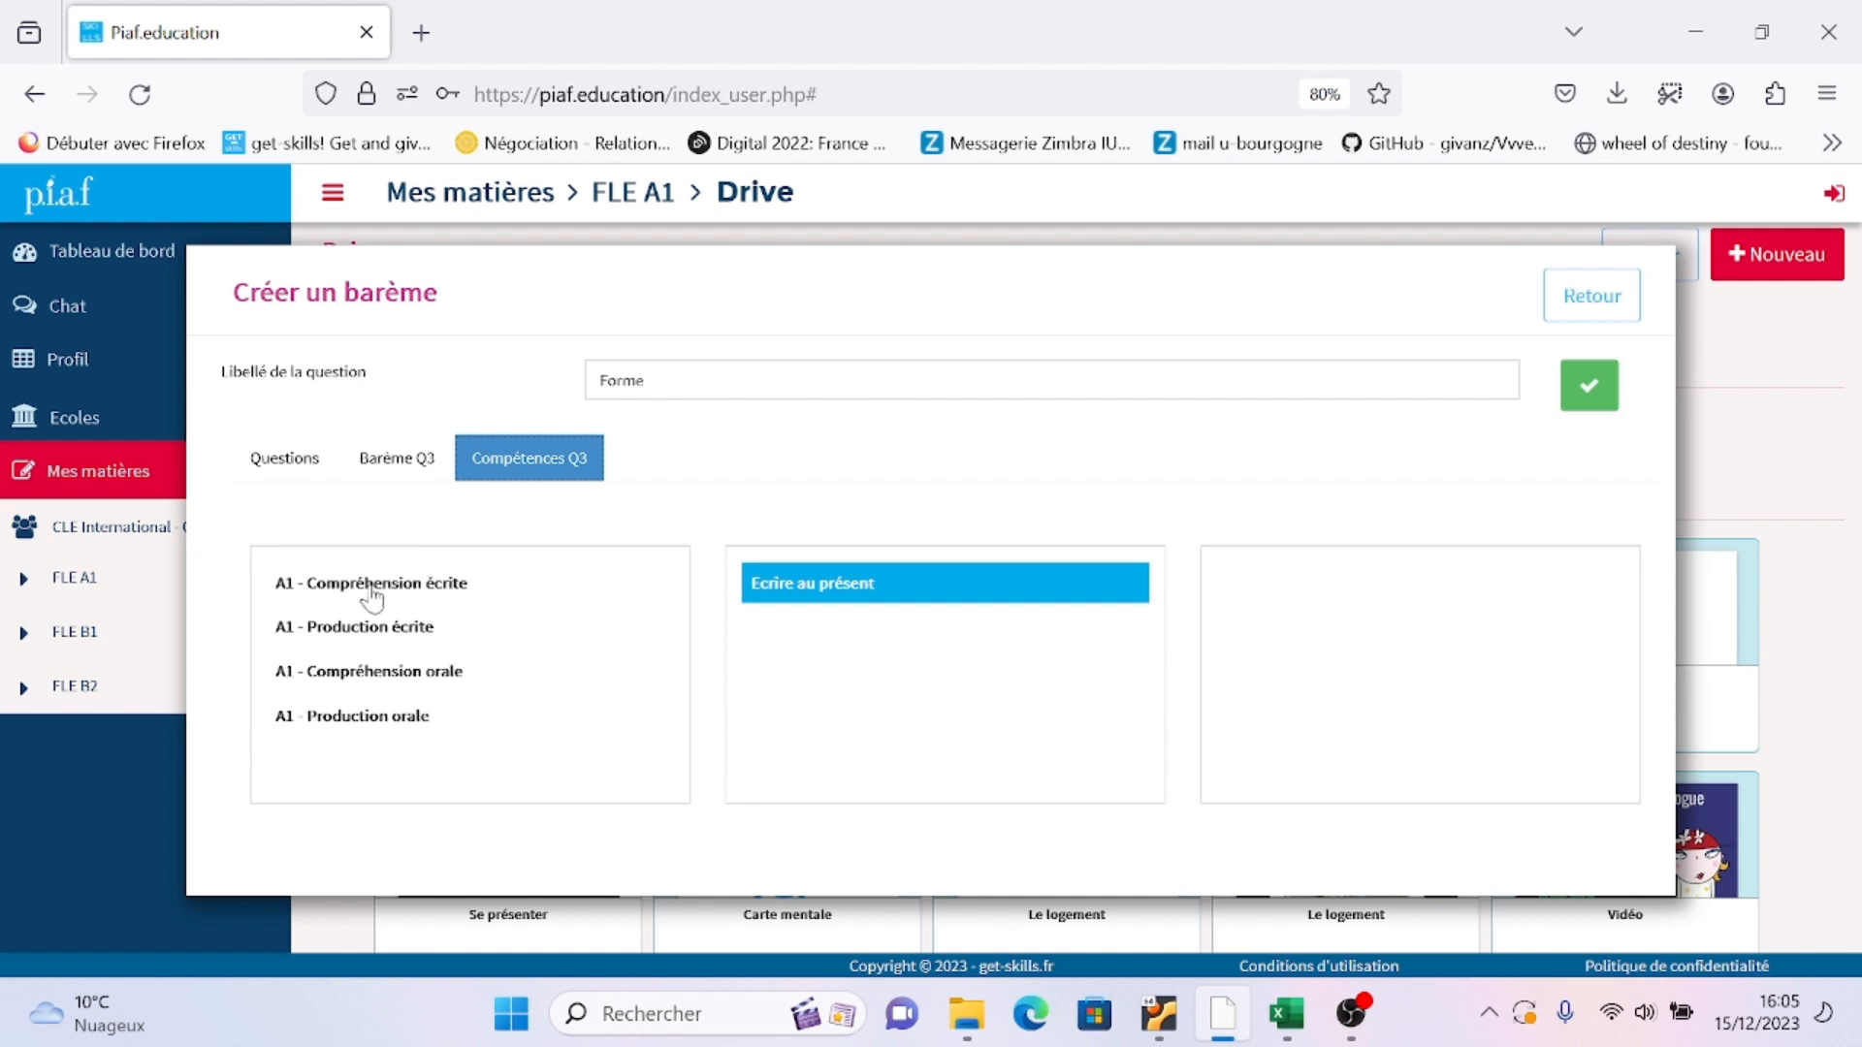
left_click(369, 632)
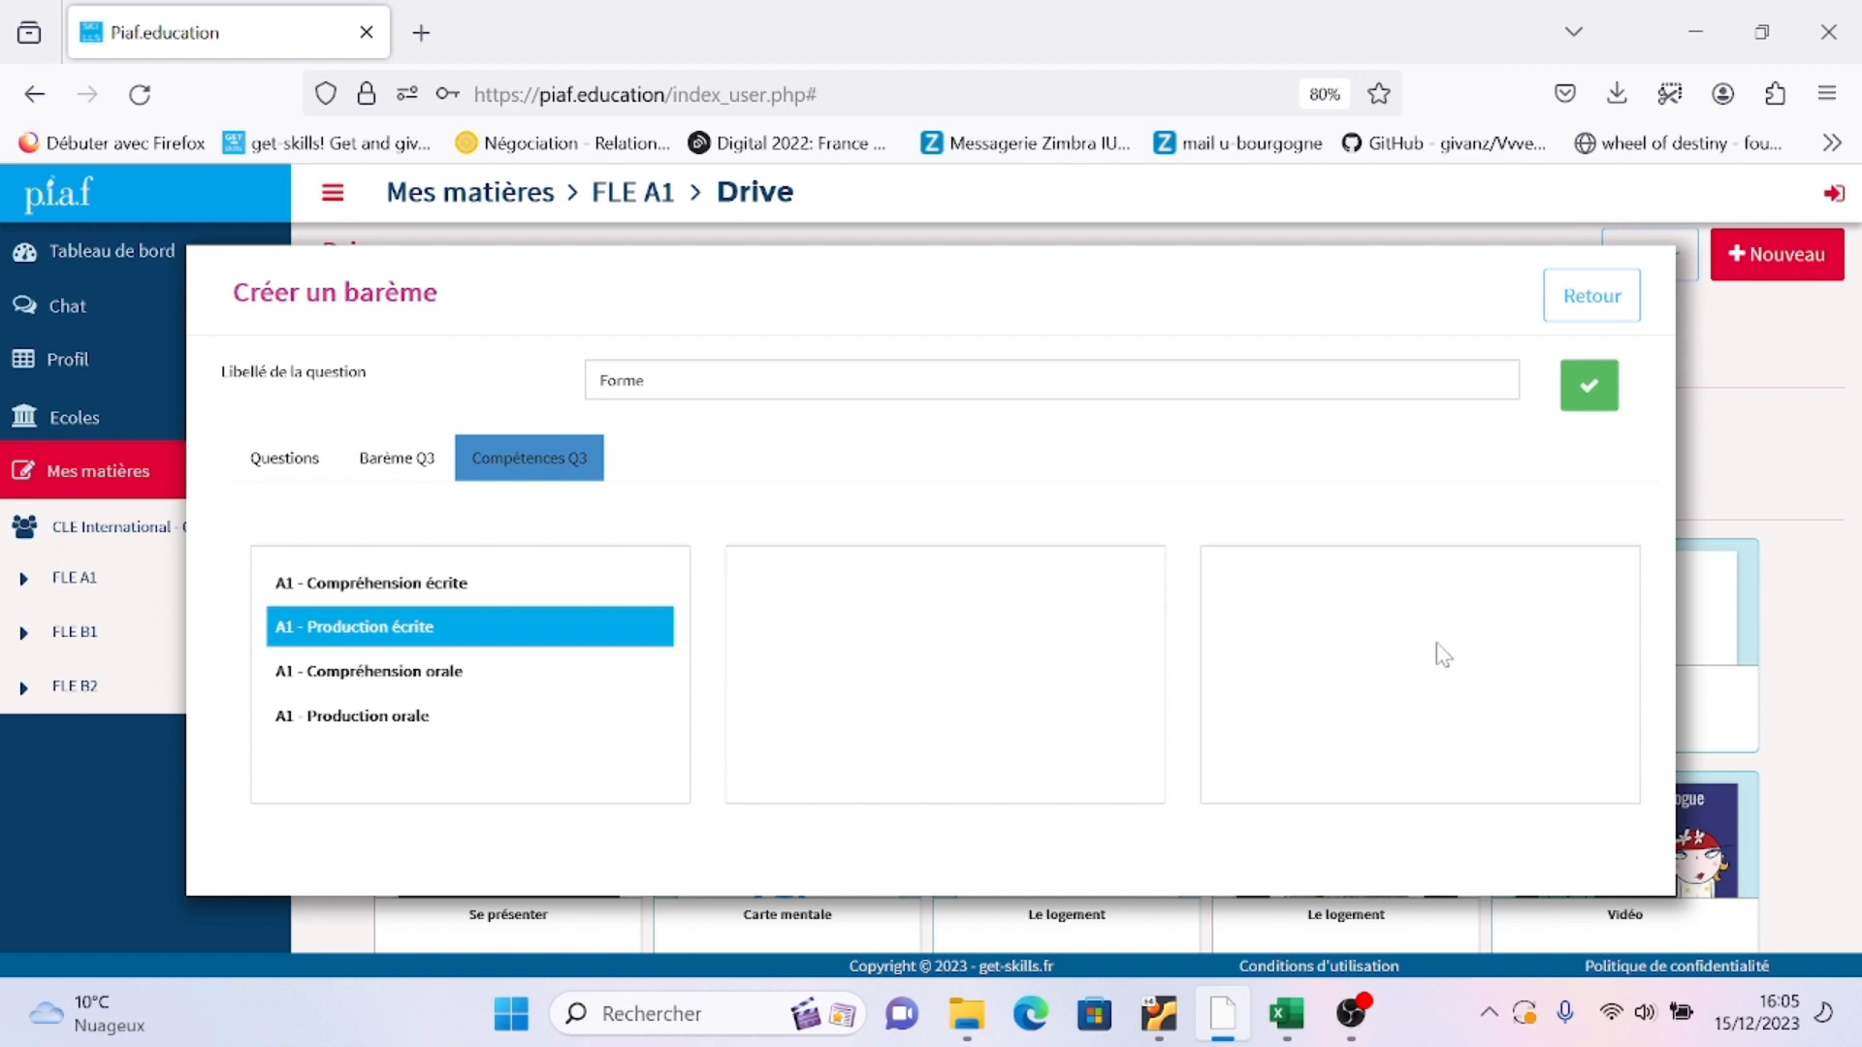
left_click(1601, 291)
left_click(287, 460)
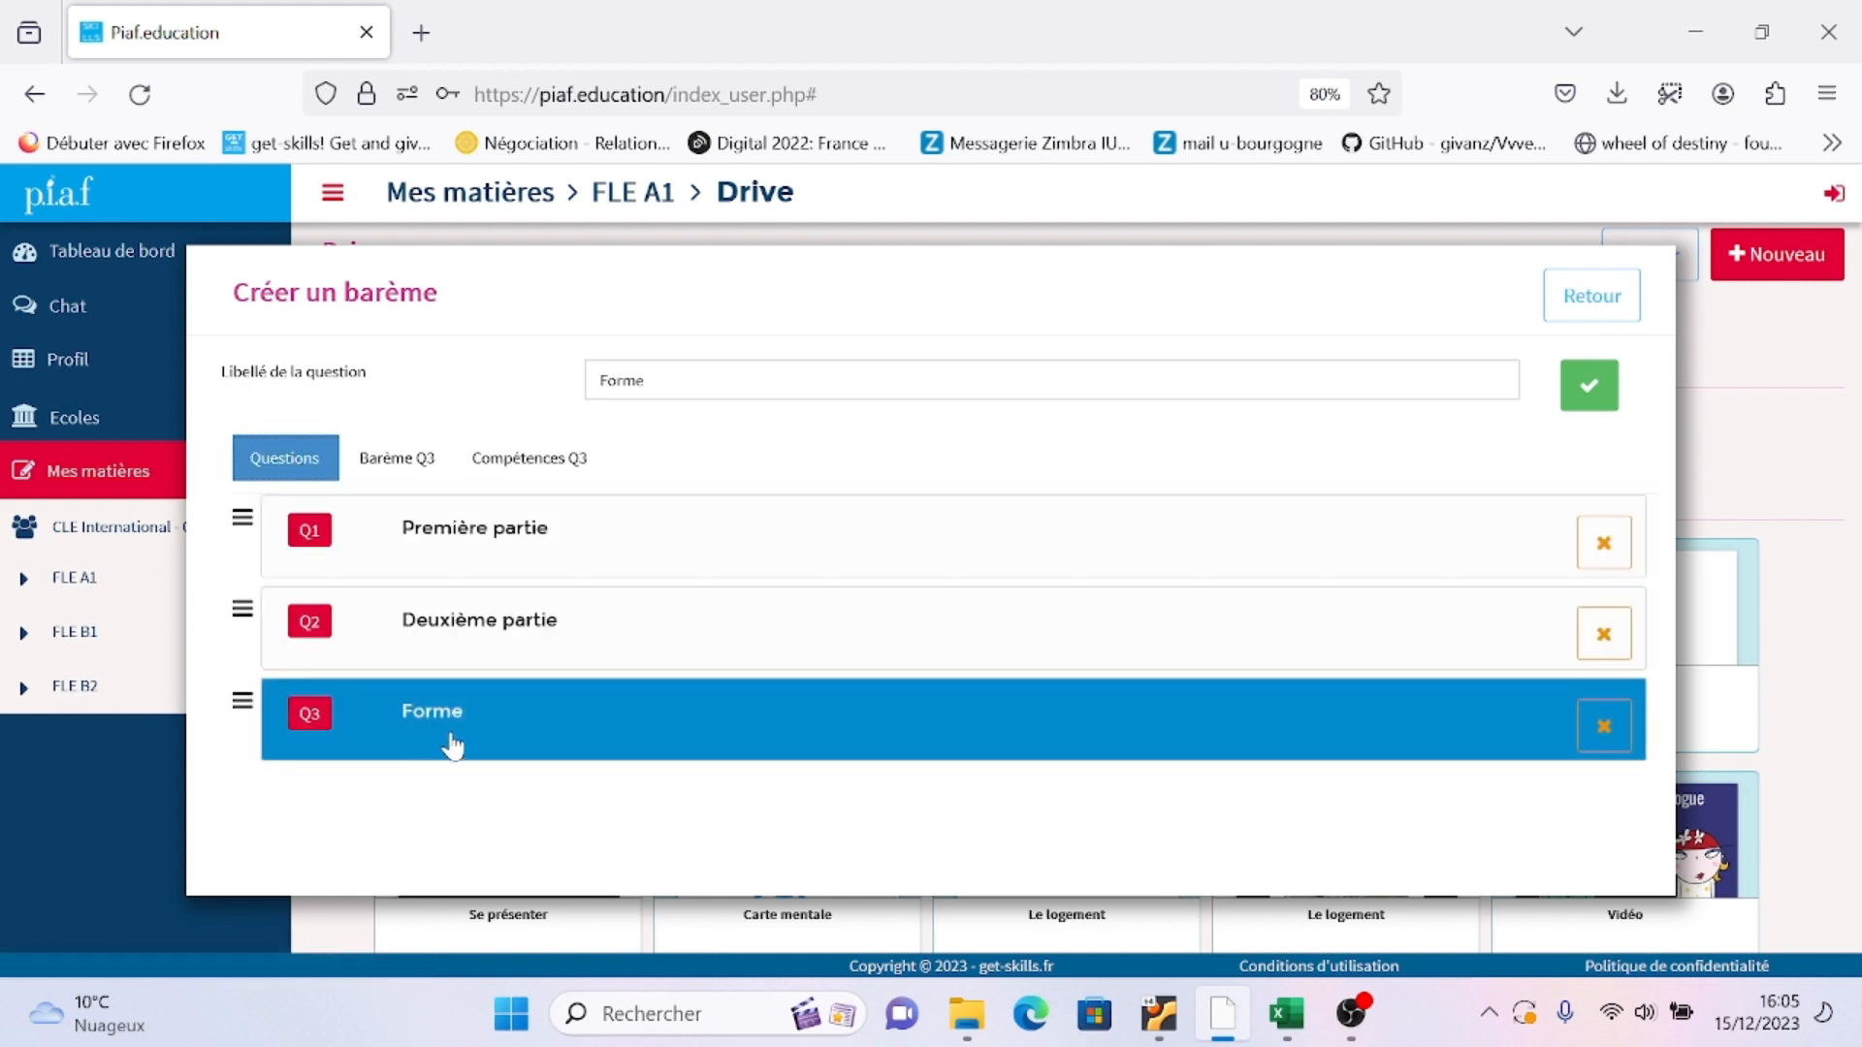